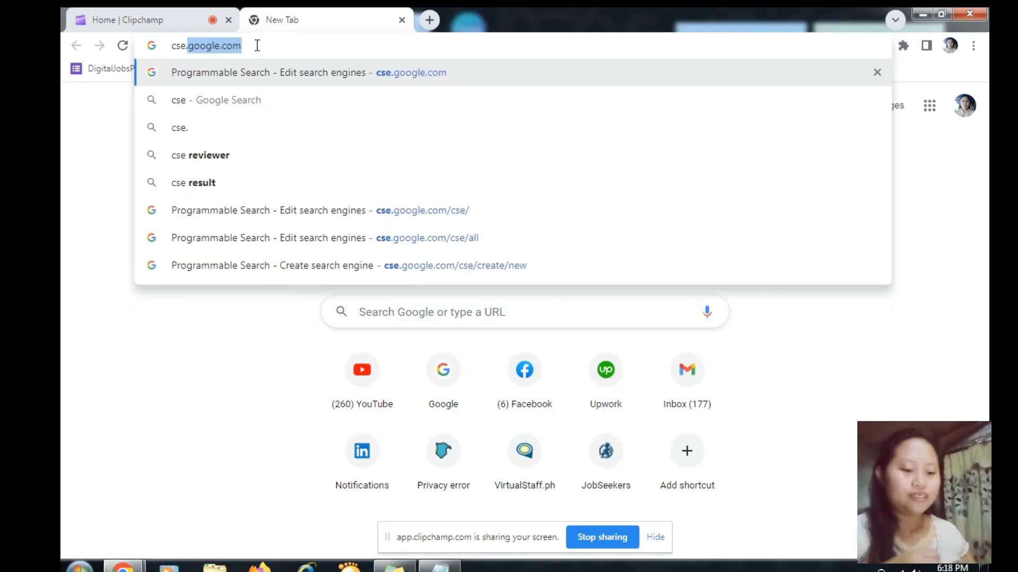
Go to cse.google.com to reach the control panel listing the two Linkedin engines.
{"action": "type", "text": "g"}
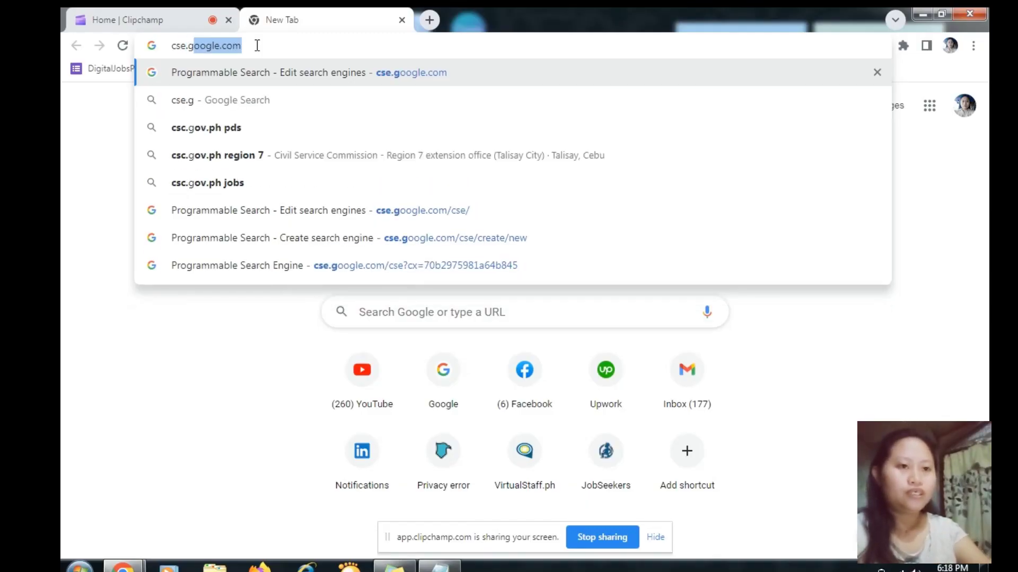
{"action": "type", "text": "6"}
{"action": "key", "text": "BackSpace"}
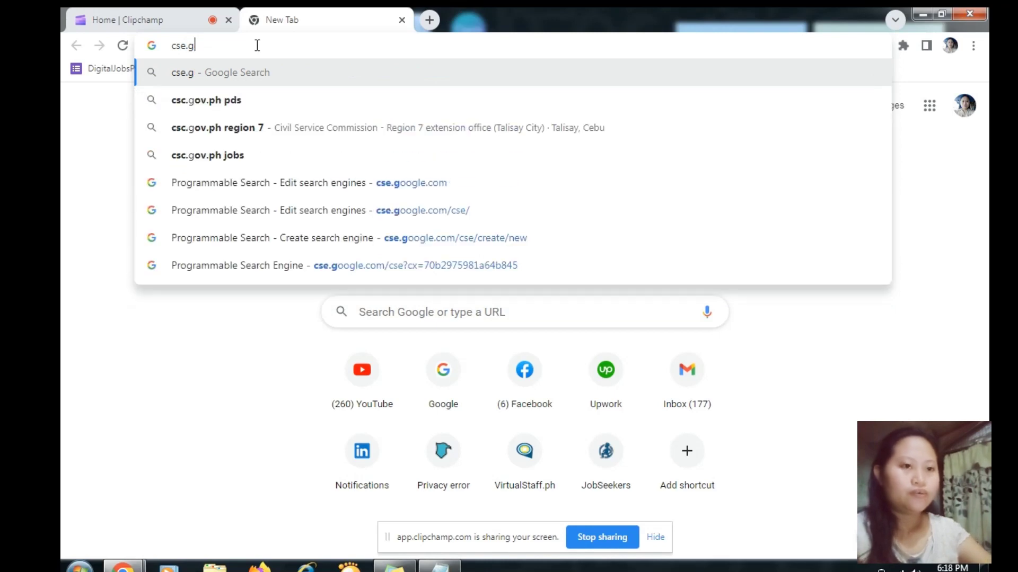
{"action": "type", "text": "66g3"}
{"action": "key", "text": "BackSpace"}
{"action": "key", "text": "BackSpace"}
{"action": "key", "text": "BackSpace"}
{"action": "key", "text": "BackSpace"}
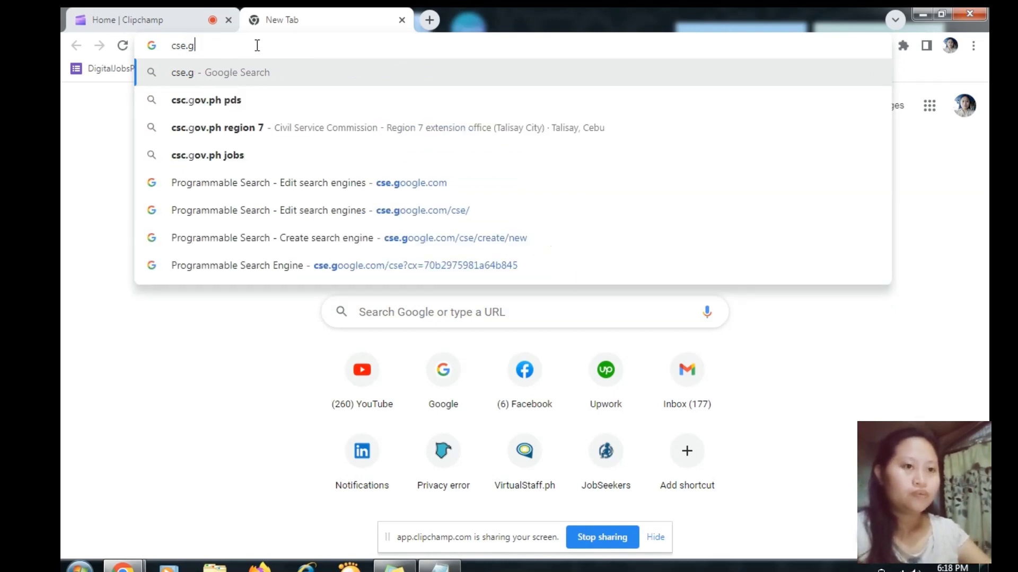
{"action": "type", "text": "o"}
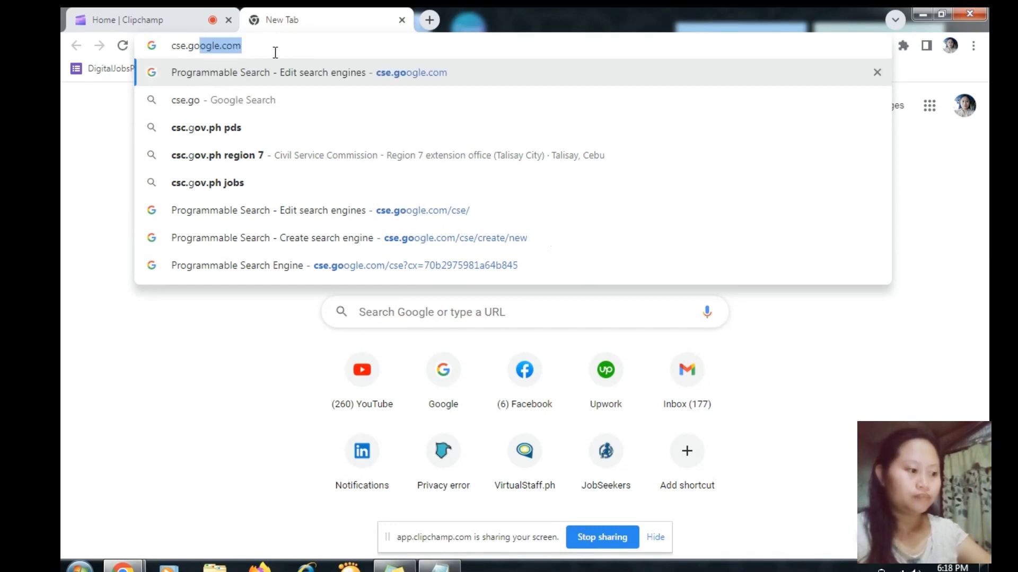
{"action": "type", "text": "ogle.com"}
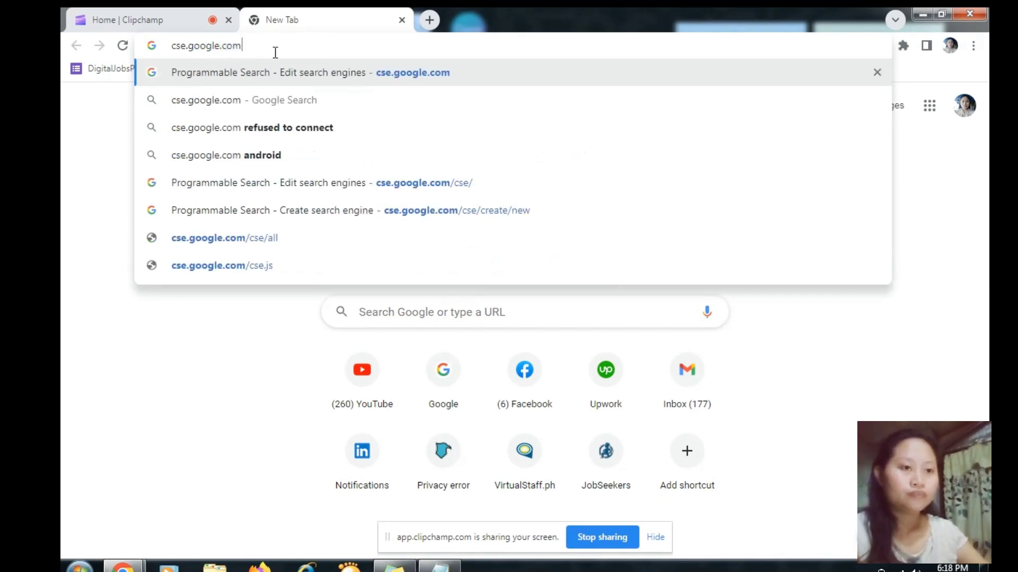
{"action": "key", "text": "Return"}
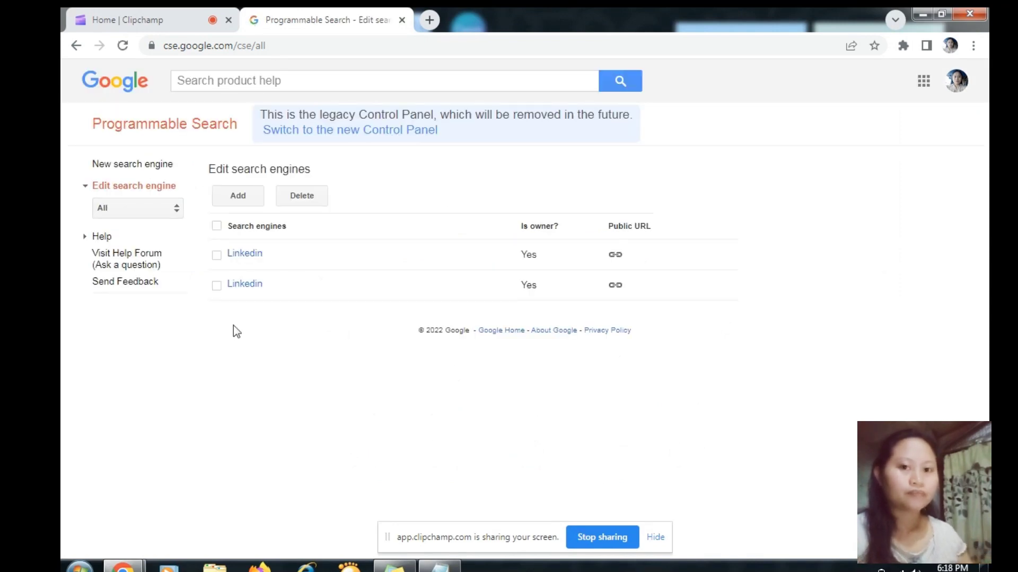
{"action": "left_click", "coordinate": [131, 165]}
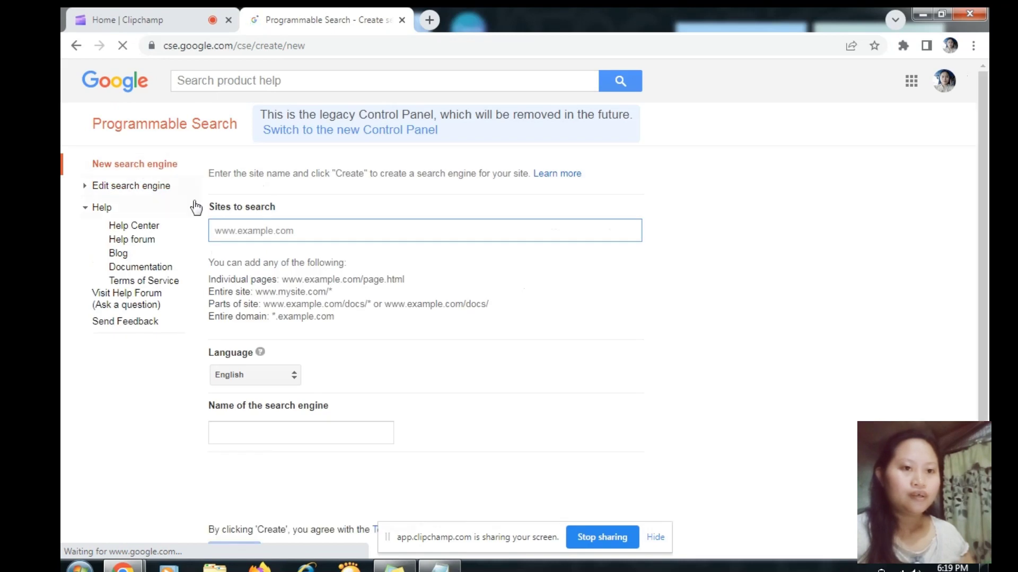
{"action": "type", "text": "ww"}
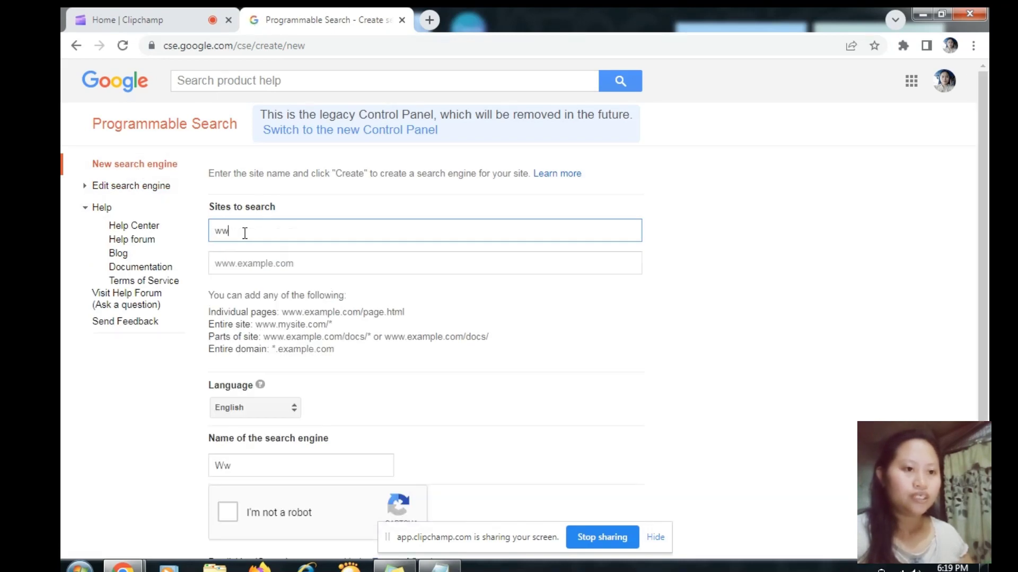
{"action": "type", "text": "w.lin"}
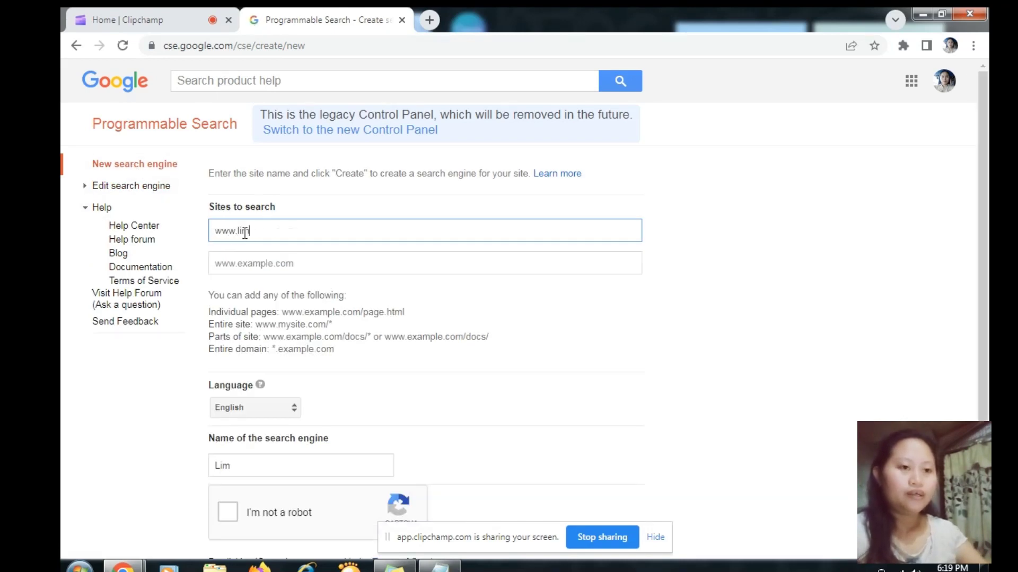
{"action": "key", "text": "BackSpace"}
{"action": "type", "text": "nked"}
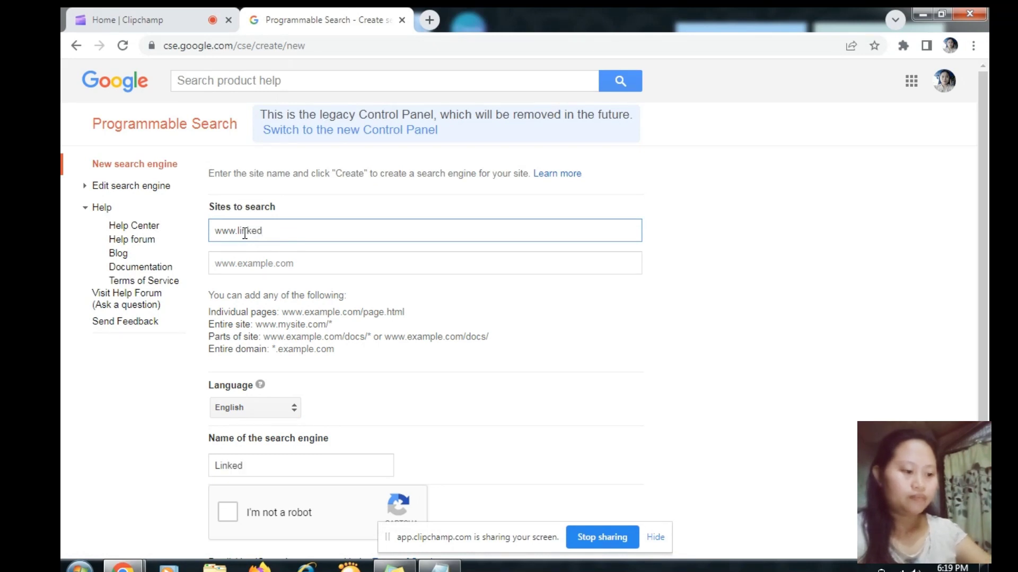
{"action": "type", "text": "in.com"}
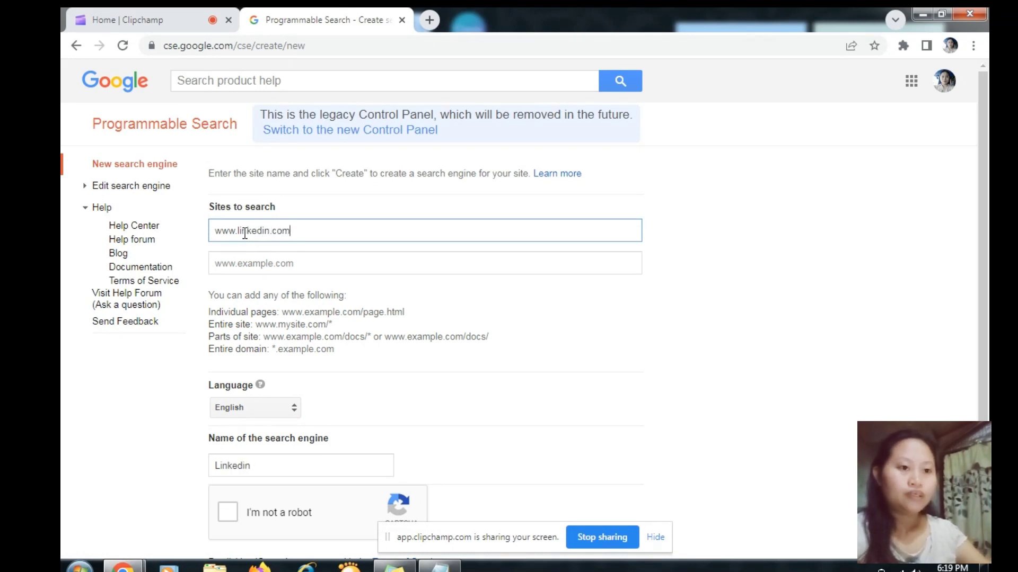
{"action": "left_click", "coordinate": [223, 519]}
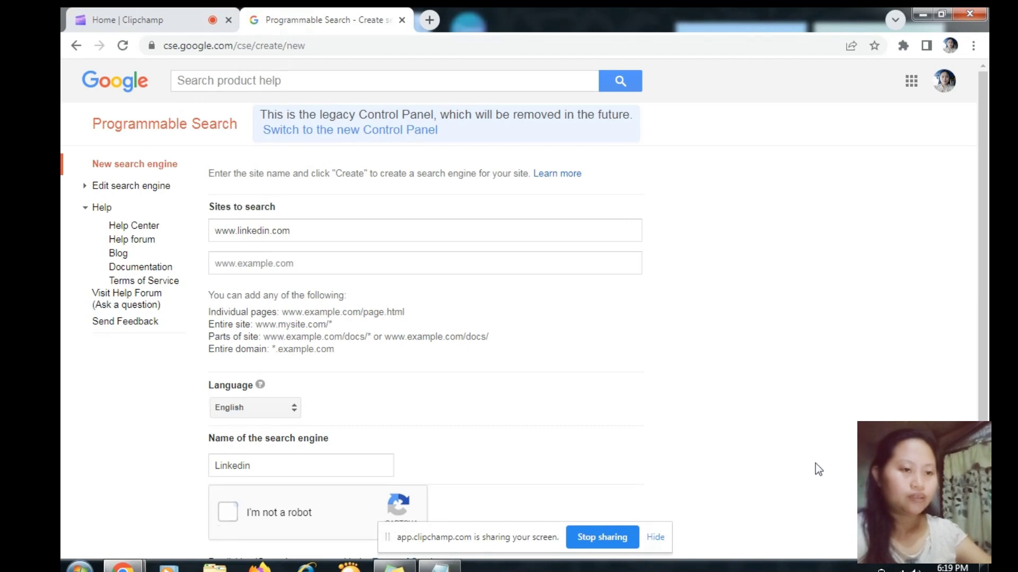
{"action": "left_click", "coordinate": [661, 538]}
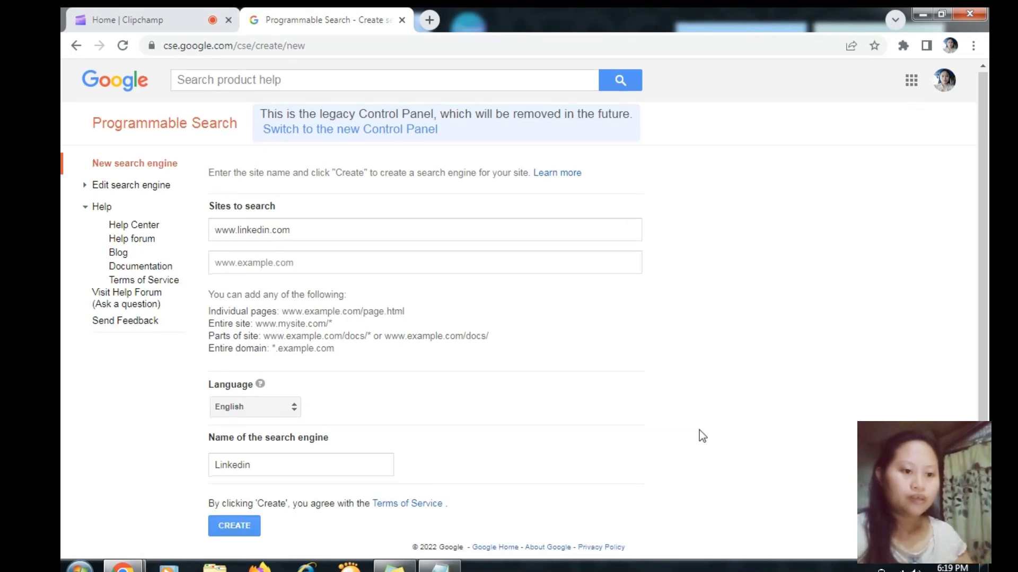
{"action": "scroll", "coordinate": [698, 430], "scroll_direction": "down", "scroll_amount": 1}
{"action": "left_click", "coordinate": [228, 509]}
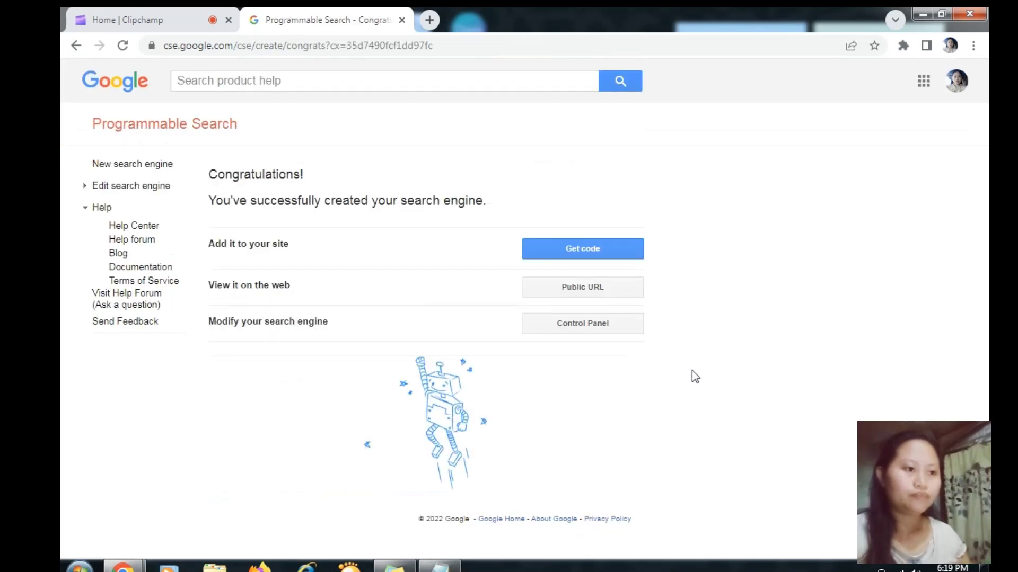
Open the engine's public search page, type 'site' in its box, and bring up the Notepad query.
{"action": "left_click", "coordinate": [123, 193]}
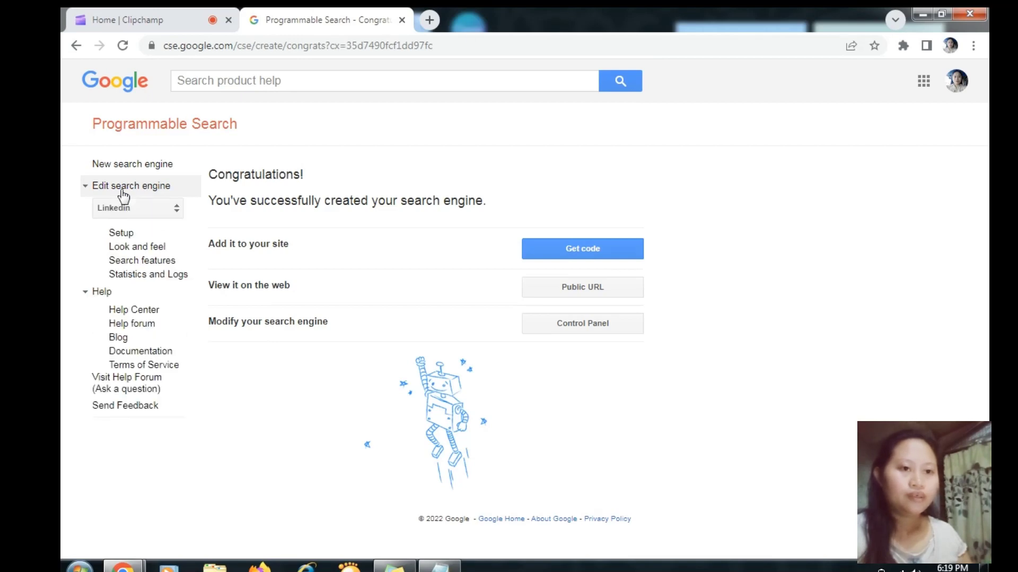
{"action": "left_click", "coordinate": [560, 292]}
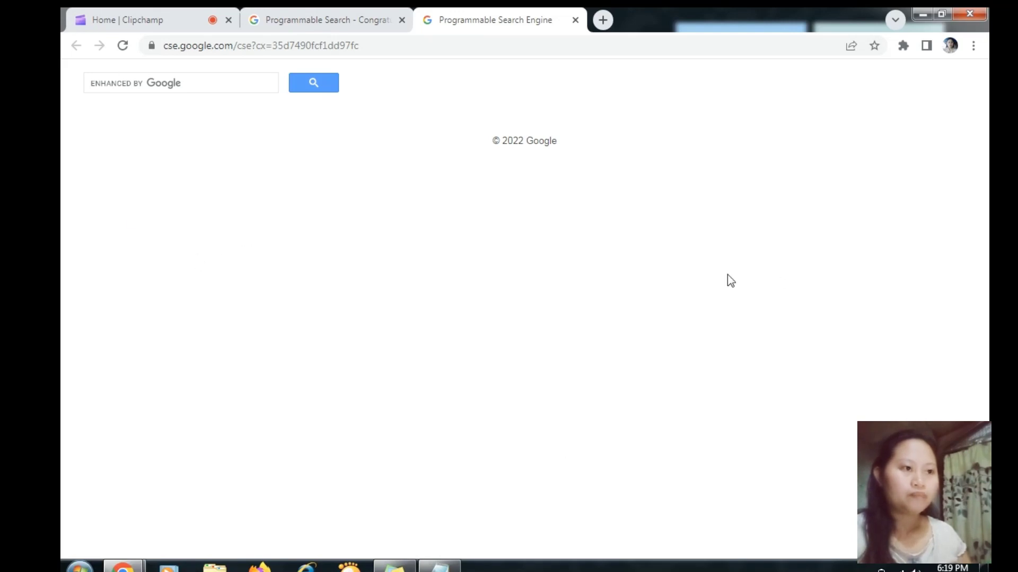
{"action": "left_click", "coordinate": [110, 85]}
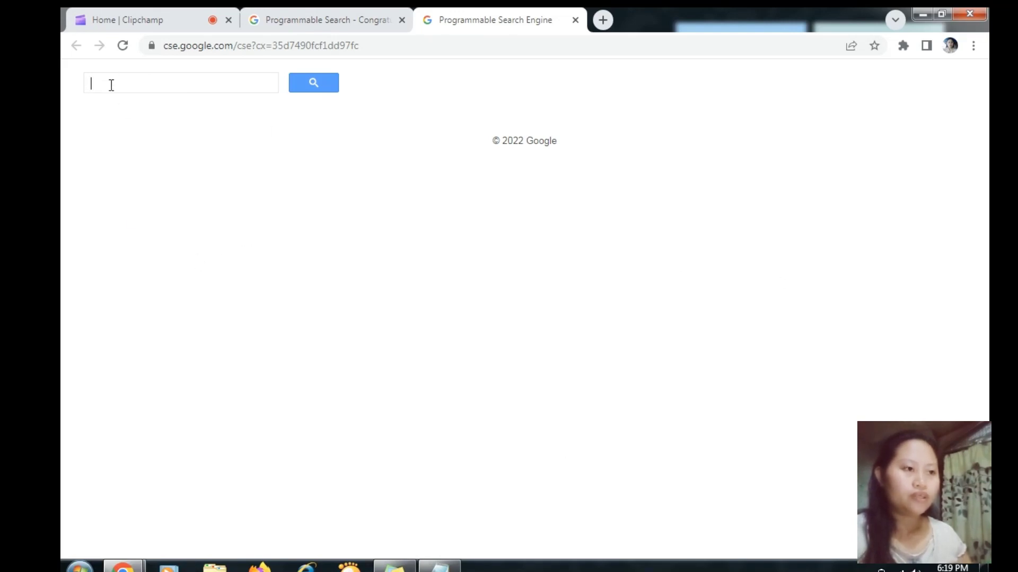
{"action": "type", "text": "site"}
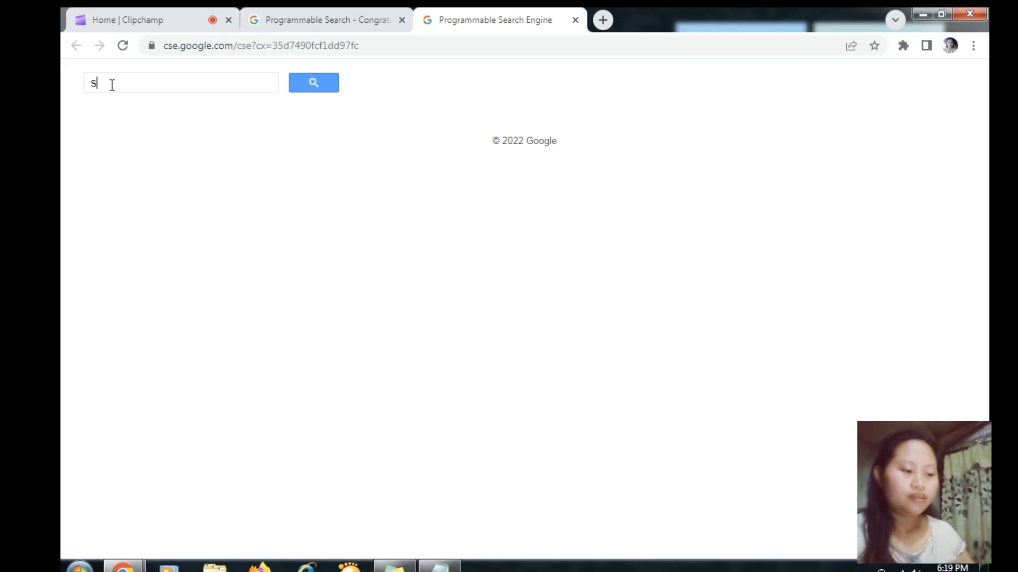
{"action": "left_click", "coordinate": [439, 566]}
{"action": "left_click", "coordinate": [553, 244]}
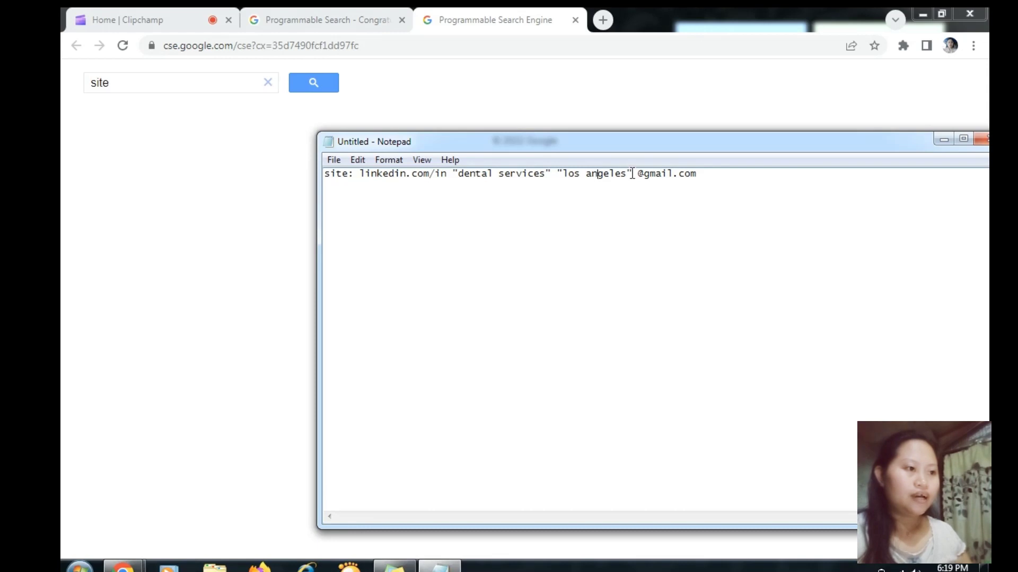
Copy the full LinkedIn dental services query line from Notepad and return to the search page.
{"action": "left_click_drag", "start_coordinate": [591, 174], "coordinate": [316, 166]}
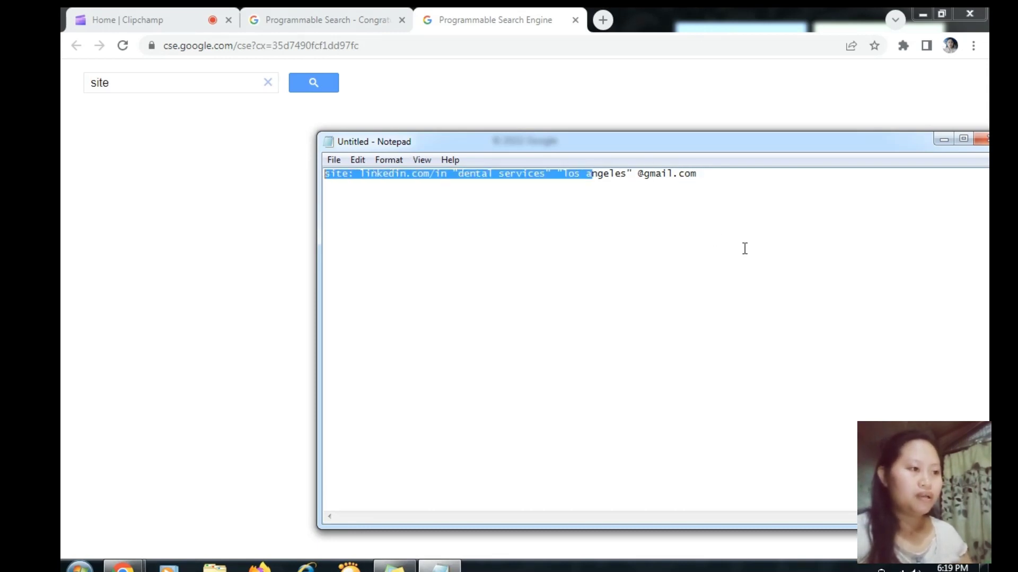
{"action": "left_click_drag", "start_coordinate": [718, 180], "coordinate": [328, 170]}
{"action": "key", "text": "ctrl+c"}
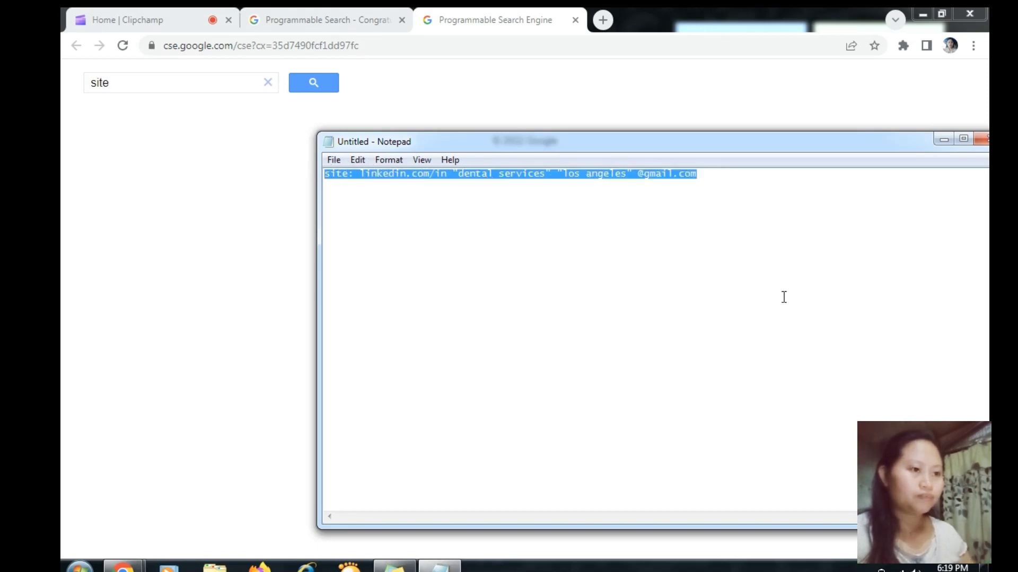
{"action": "left_click", "coordinate": [255, 253]}
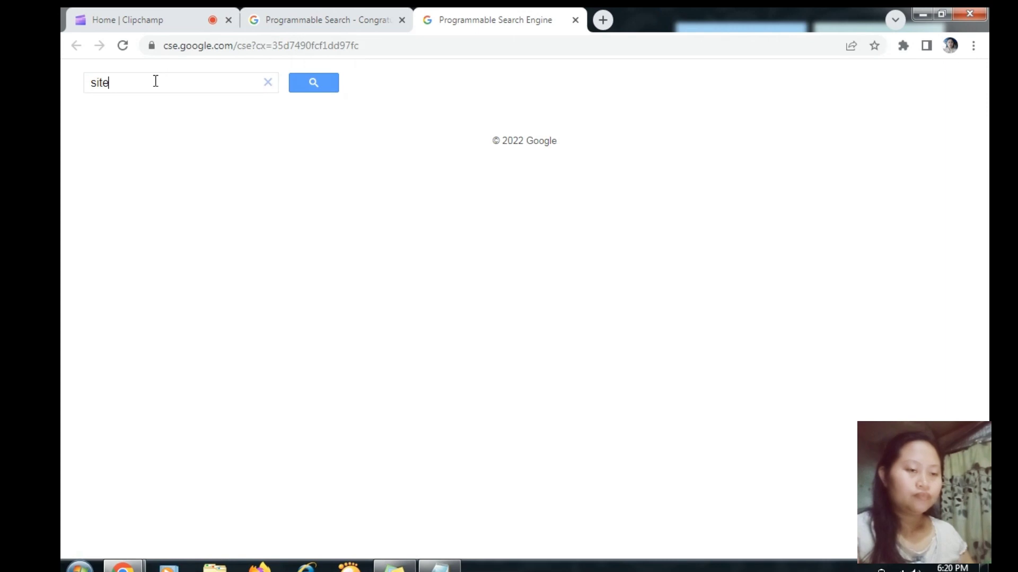
Replace 'site' with the pasted LinkedIn dental services Los Angeles gmail query and search.
{"action": "key", "text": "BackSpace"}
{"action": "key", "text": "BackSpace"}
{"action": "key", "text": "BackSpace"}
{"action": "key", "text": "BackSpace"}
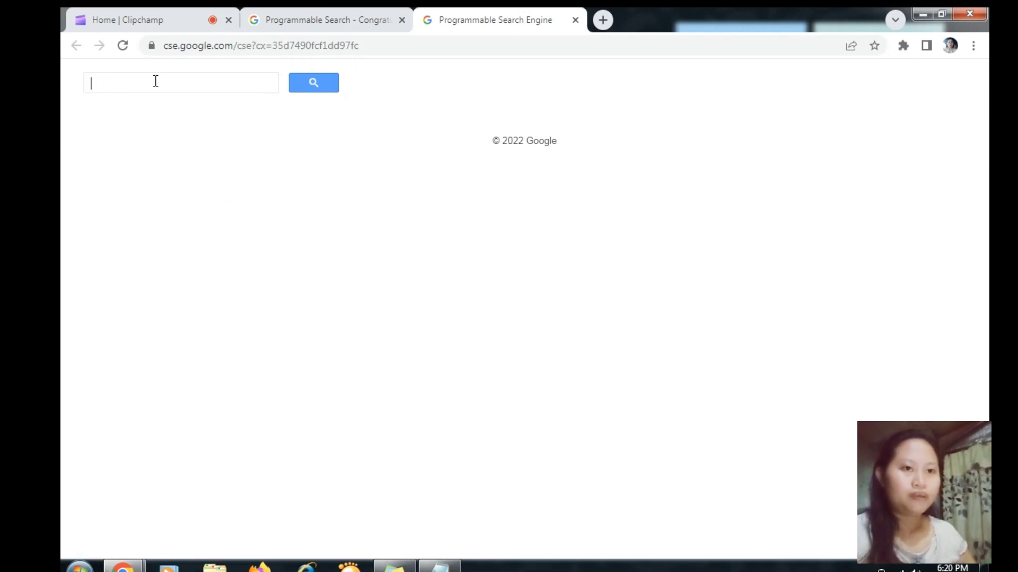
{"action": "key", "text": "ctrl+v"}
{"action": "left_click", "coordinate": [306, 85]}
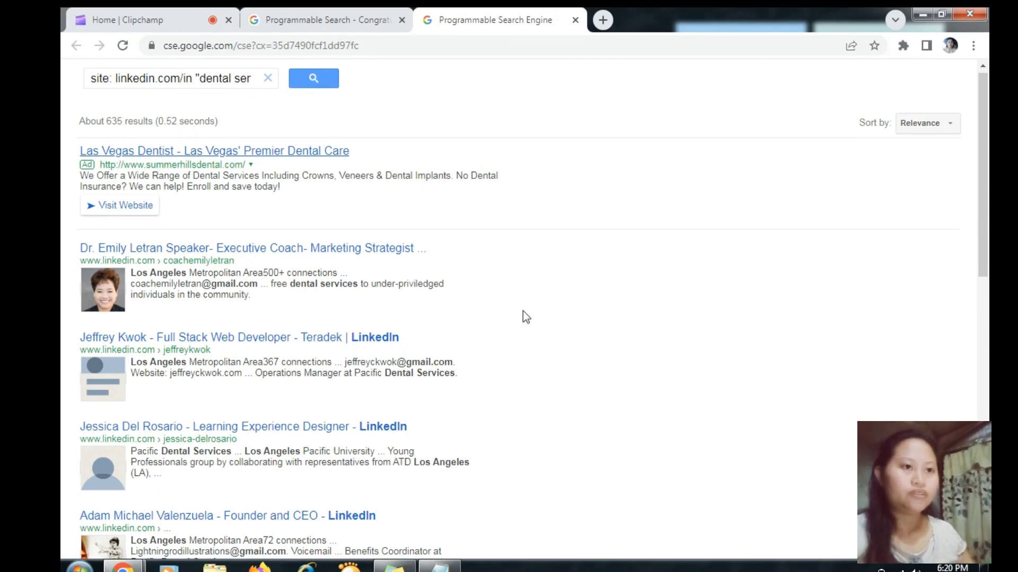
Browse the roughly 635 results, highlighting the first two results' gmail addresses.
{"action": "scroll", "coordinate": [524, 315], "scroll_direction": "down", "scroll_amount": 4}
{"action": "scroll", "coordinate": [524, 315], "scroll_direction": "up", "scroll_amount": 4}
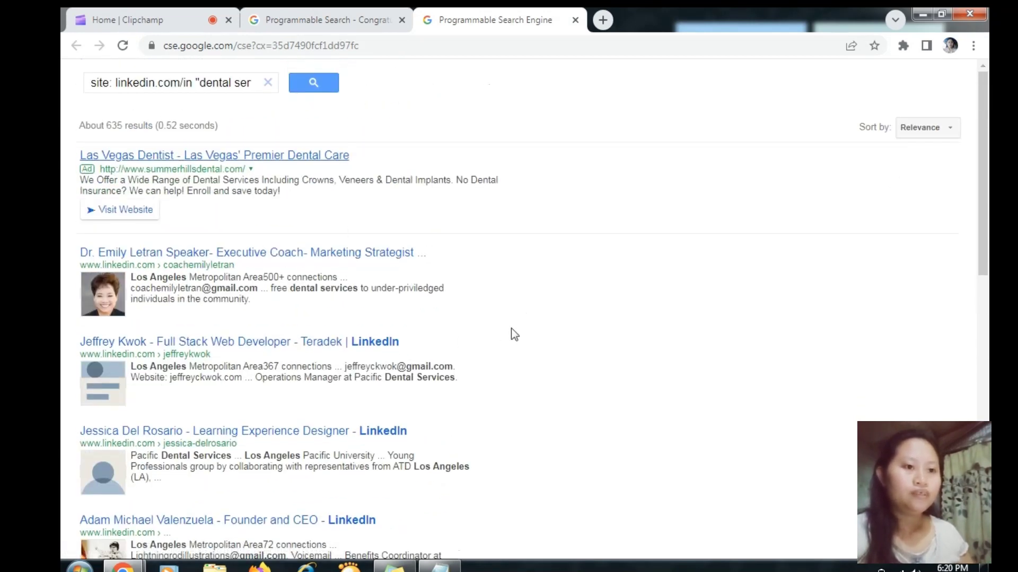
{"action": "scroll", "coordinate": [511, 329], "scroll_direction": "down", "scroll_amount": 5}
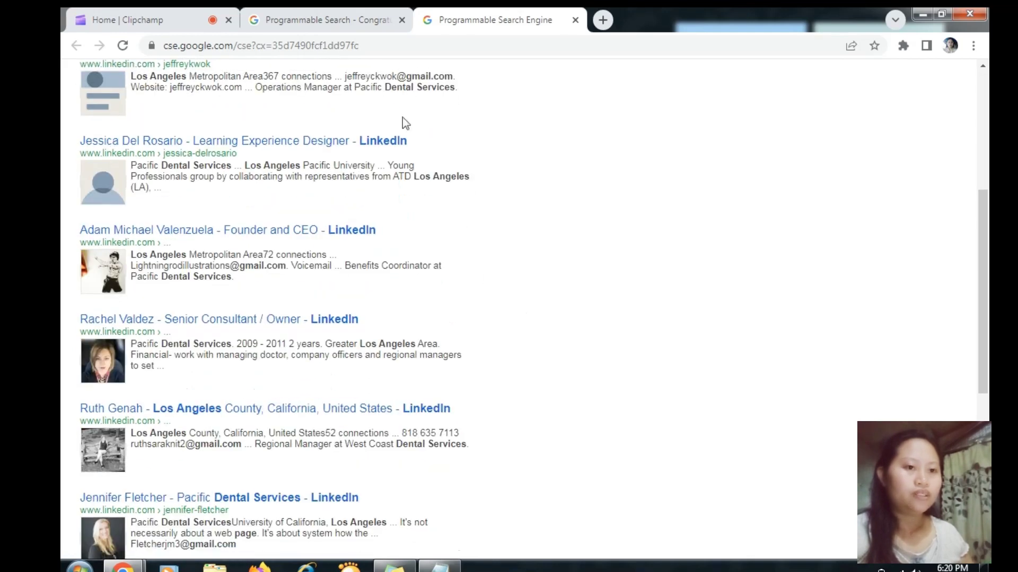
{"action": "scroll", "coordinate": [402, 118], "scroll_direction": "up", "scroll_amount": 3}
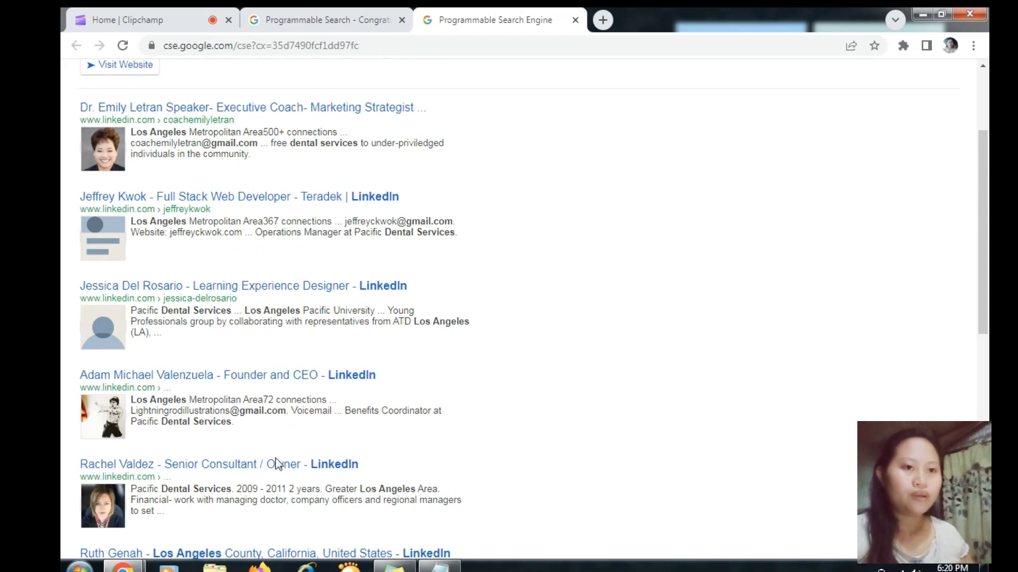
{"action": "scroll", "coordinate": [293, 493], "scroll_direction": "down", "scroll_amount": 1}
{"action": "scroll", "coordinate": [300, 498], "scroll_direction": "down", "scroll_amount": 7}
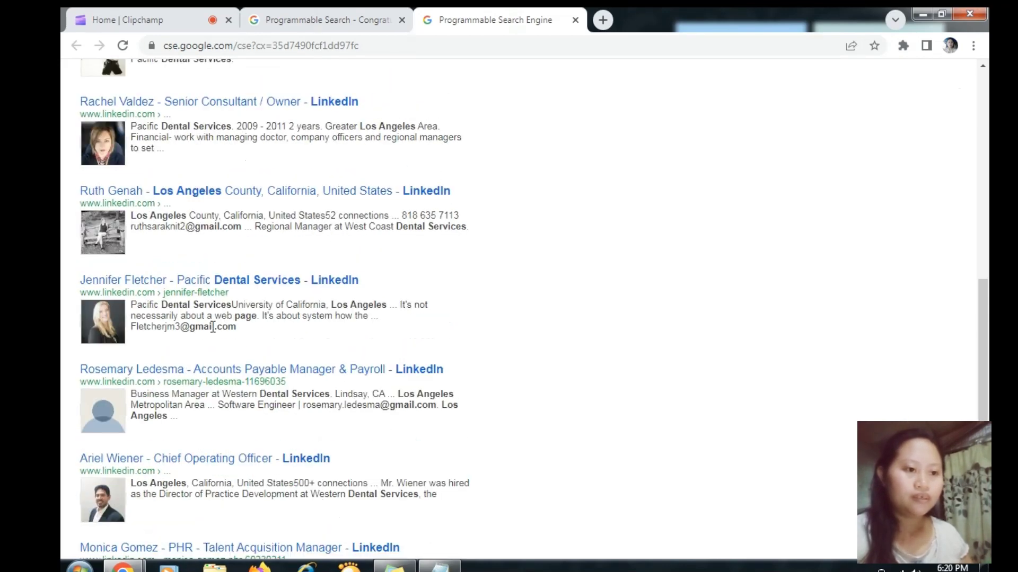
{"action": "scroll", "coordinate": [325, 305], "scroll_direction": "up", "scroll_amount": 4}
{"action": "scroll", "coordinate": [325, 306], "scroll_direction": "up", "scroll_amount": 5}
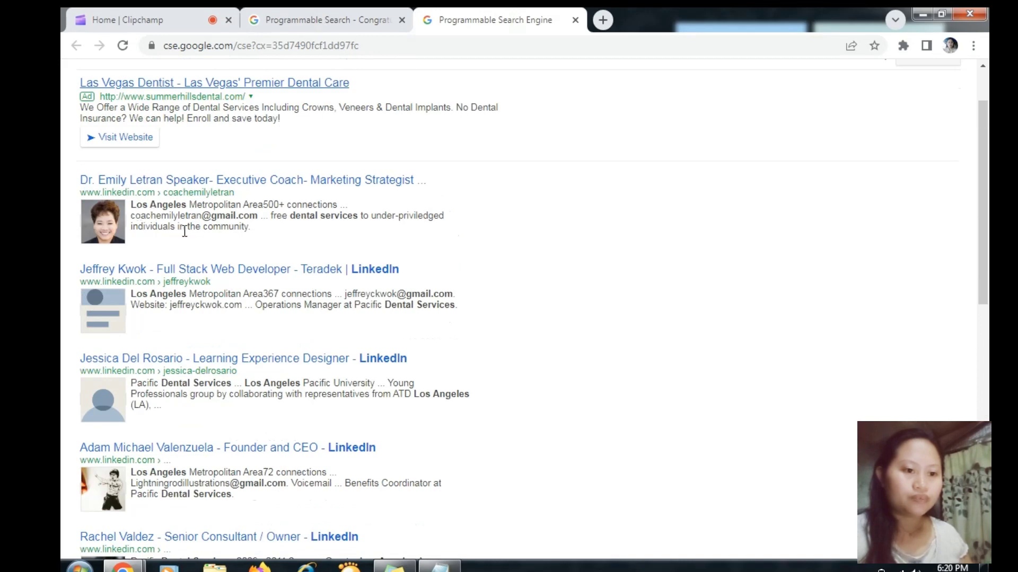
{"action": "left_click_drag", "start_coordinate": [132, 214], "coordinate": [250, 216]}
{"action": "left_click_drag", "start_coordinate": [342, 294], "coordinate": [456, 295]}
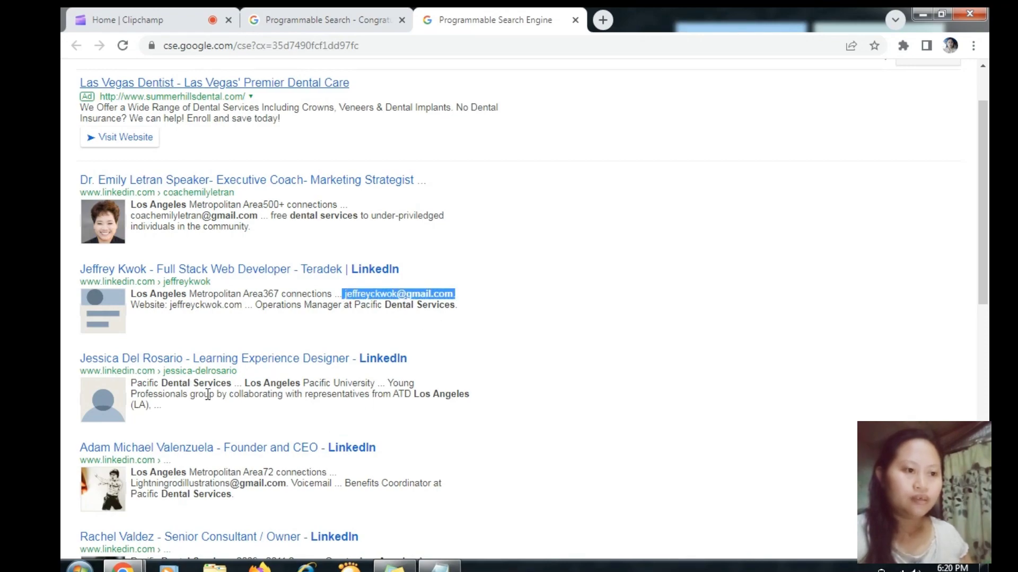
{"action": "scroll", "coordinate": [409, 477], "scroll_direction": "down", "scroll_amount": 6}
{"action": "scroll", "coordinate": [594, 454], "scroll_direction": "down", "scroll_amount": 4}
{"action": "scroll", "coordinate": [594, 447], "scroll_direction": "up", "scroll_amount": 12}
{"action": "left_click", "coordinate": [598, 402]}
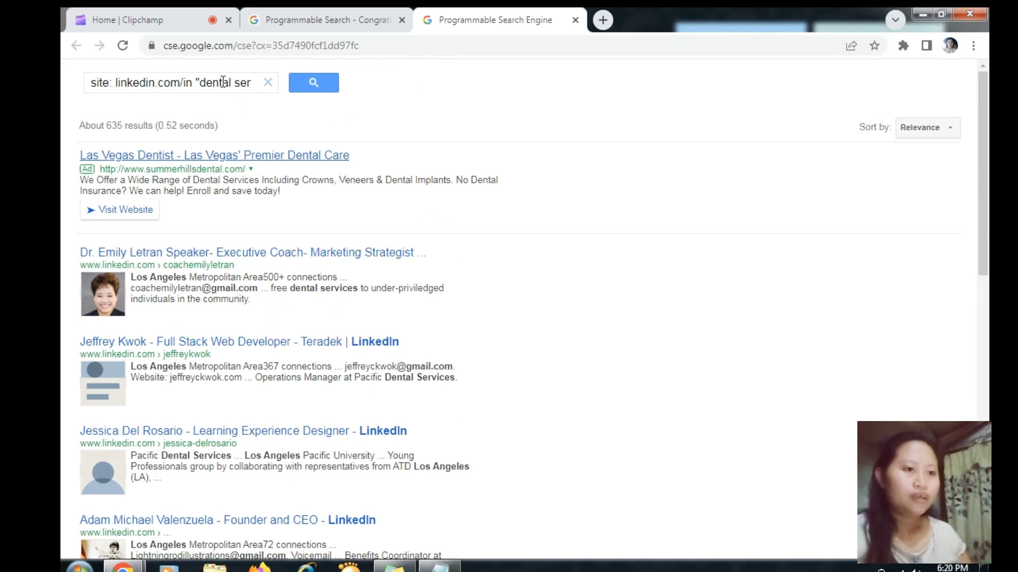
Change the query terms to "real estate" "texas", search, and scroll through the results.
{"action": "type", "text": "rvices\""}
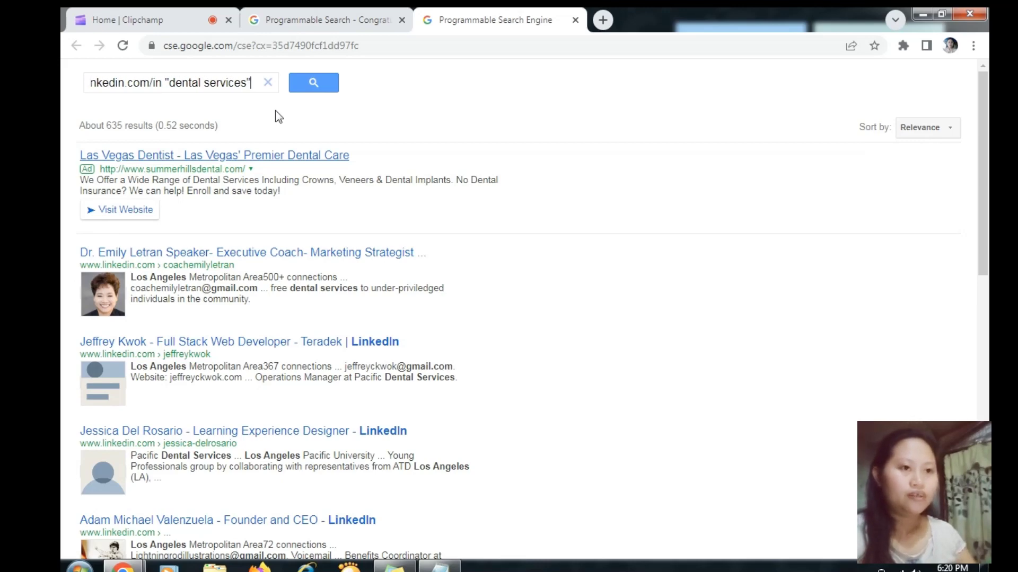
{"action": "type", "text": " \"los an"}
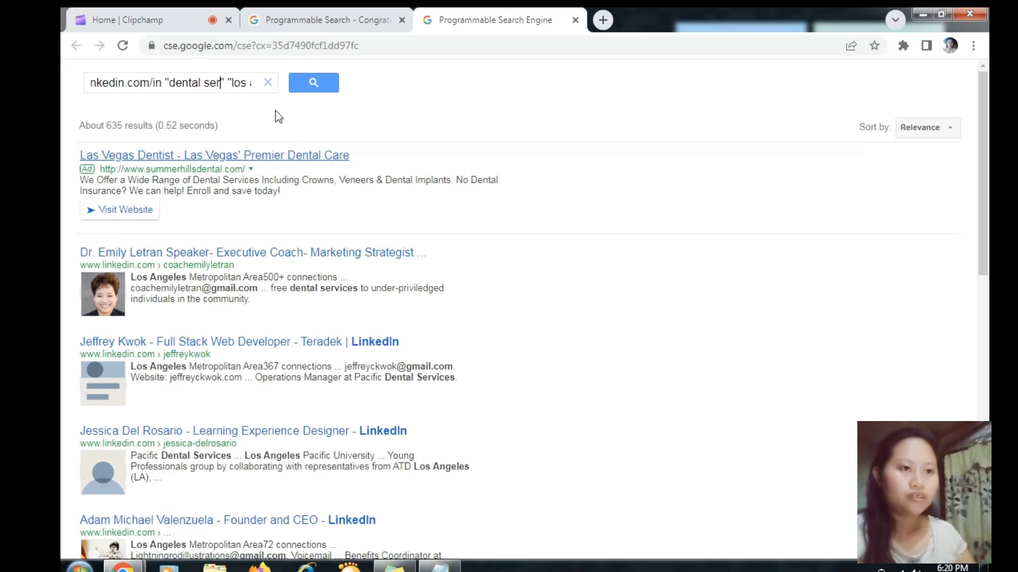
{"action": "key", "text": "BackSpace"}
{"action": "key", "text": "BackSpace"}
{"action": "key", "text": "BackSpace"}
{"action": "key", "text": "BackSpace"}
{"action": "key", "text": "BackSpace"}
{"action": "key", "text": "BackSpace"}
{"action": "key", "text": "BackSpace"}
{"action": "key", "text": "BackSpace"}
{"action": "type", "text": "real estate"}
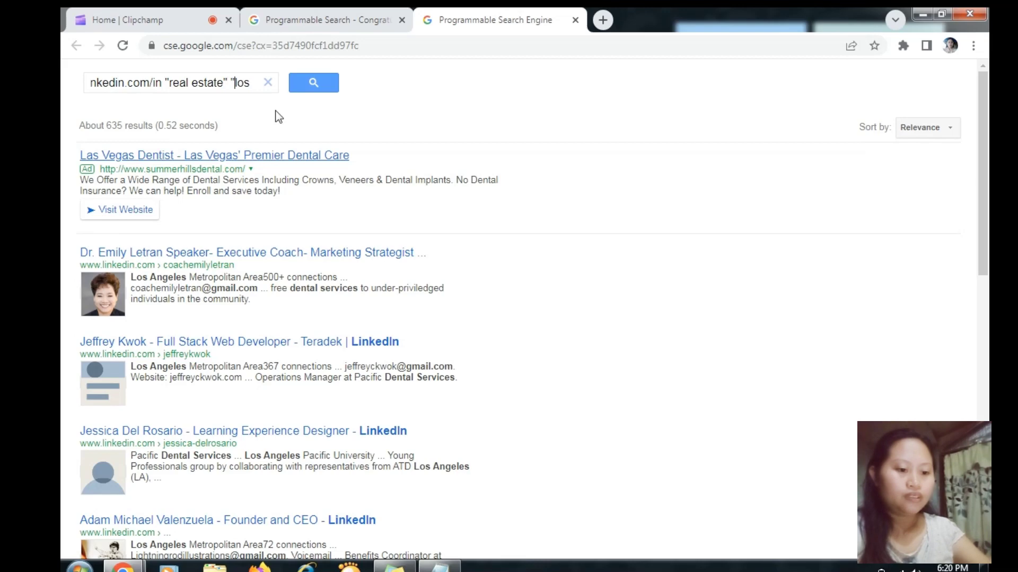
{"action": "key", "text": "Right"}
{"action": "key", "text": "Right"}
{"action": "key", "text": "Right"}
{"action": "key", "text": "Right"}
{"action": "key", "text": "Right"}
{"action": "key", "text": "Right"}
{"action": "key", "text": "Right"}
{"action": "key", "text": "Right"}
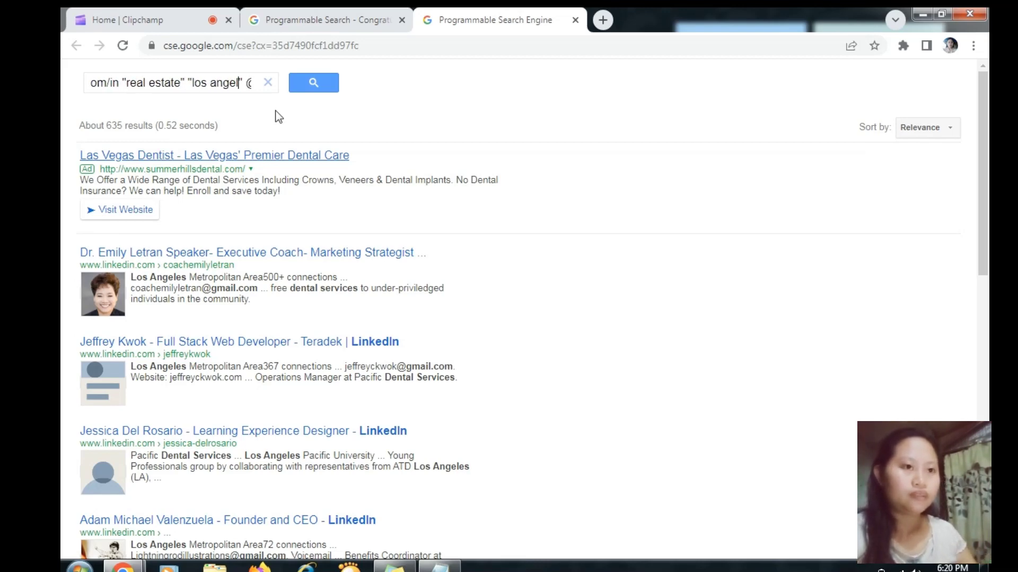
{"action": "key", "text": "BackSpace"}
{"action": "key", "text": "BackSpace"}
{"action": "key", "text": "BackSpace"}
{"action": "key", "text": "BackSpace"}
{"action": "key", "text": "BackSpace"}
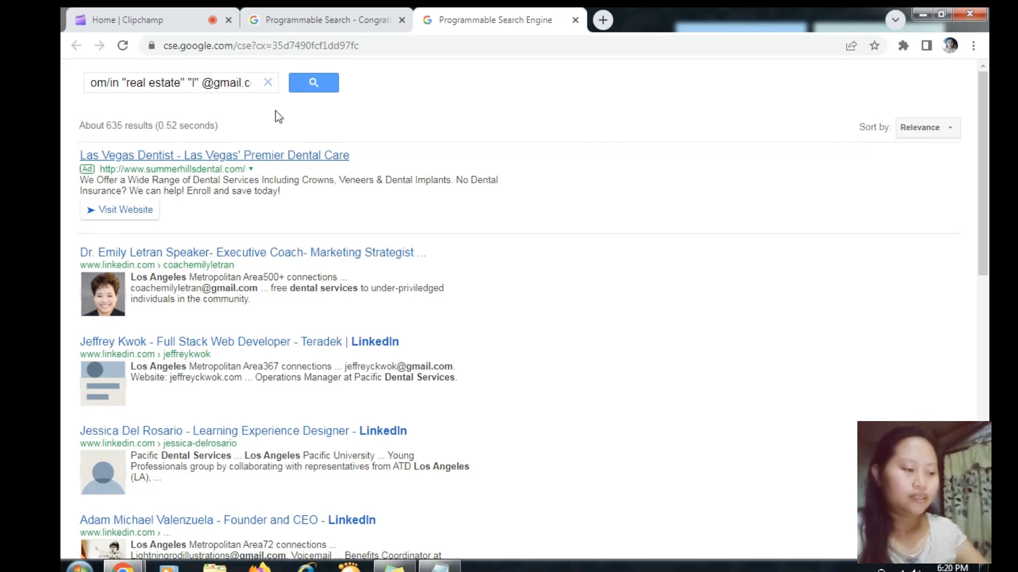
{"action": "type", "text": "texas"}
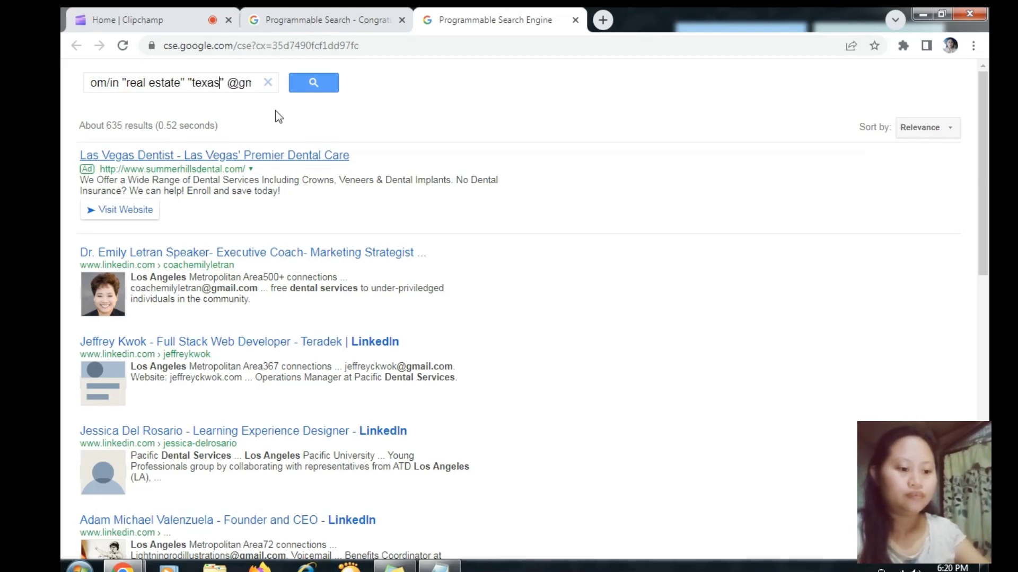
{"action": "key", "text": "Return"}
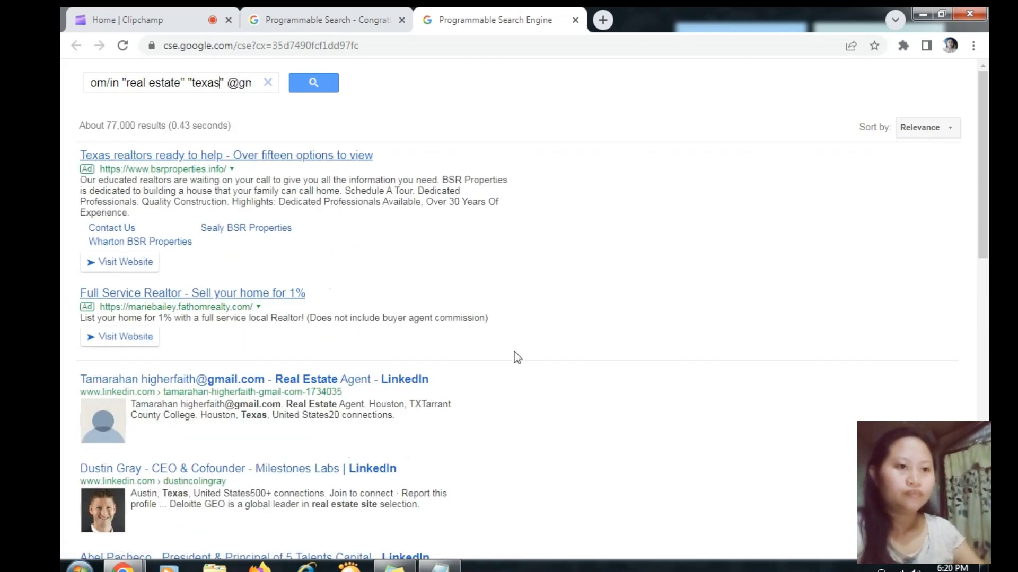
{"action": "scroll", "coordinate": [530, 366], "scroll_direction": "down", "scroll_amount": 1}
{"action": "scroll", "coordinate": [531, 366], "scroll_direction": "down", "scroll_amount": 4}
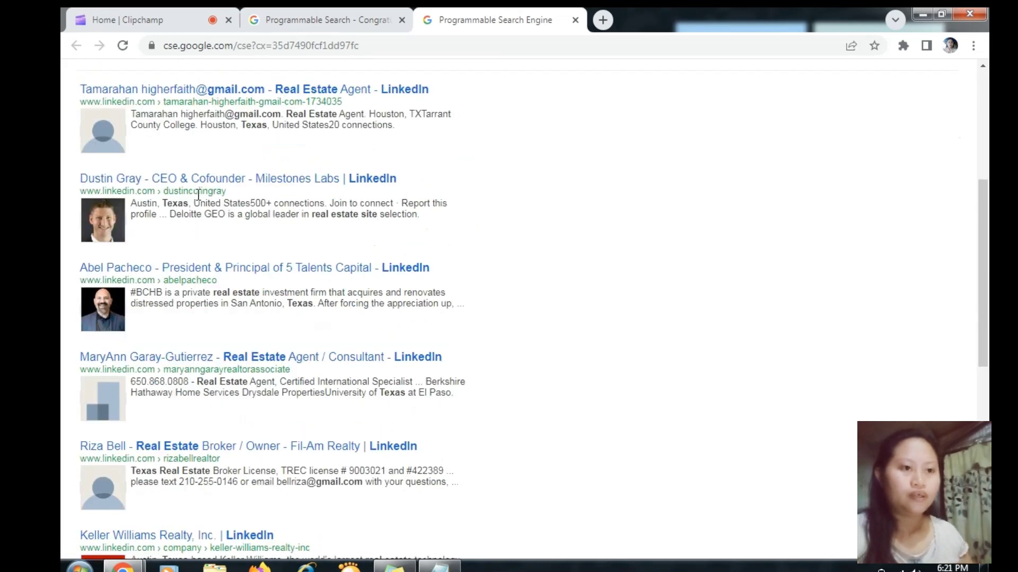
{"action": "scroll", "coordinate": [387, 424], "scroll_direction": "down", "scroll_amount": 1}
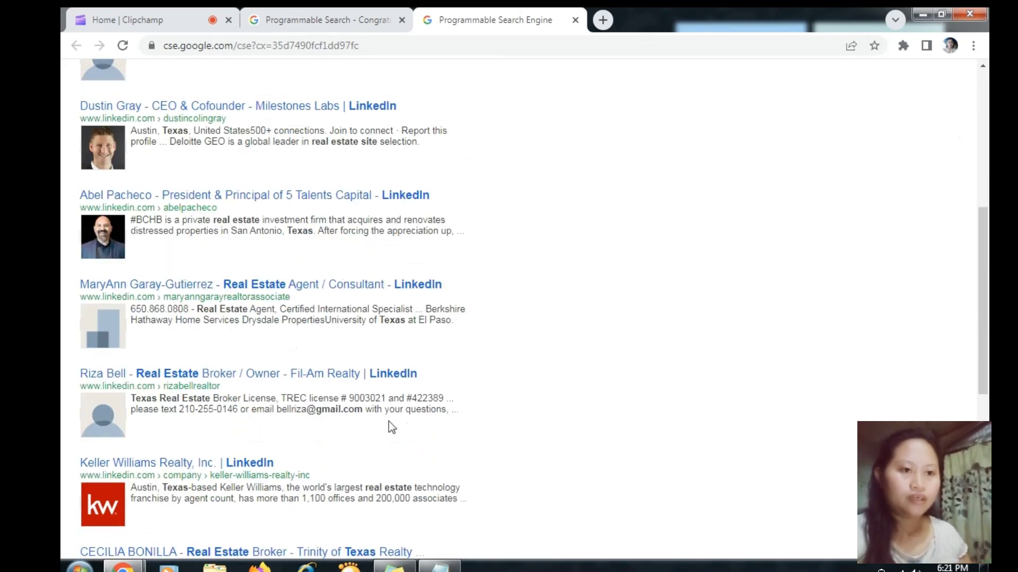
{"action": "scroll", "coordinate": [250, 445], "scroll_direction": "down", "scroll_amount": 2}
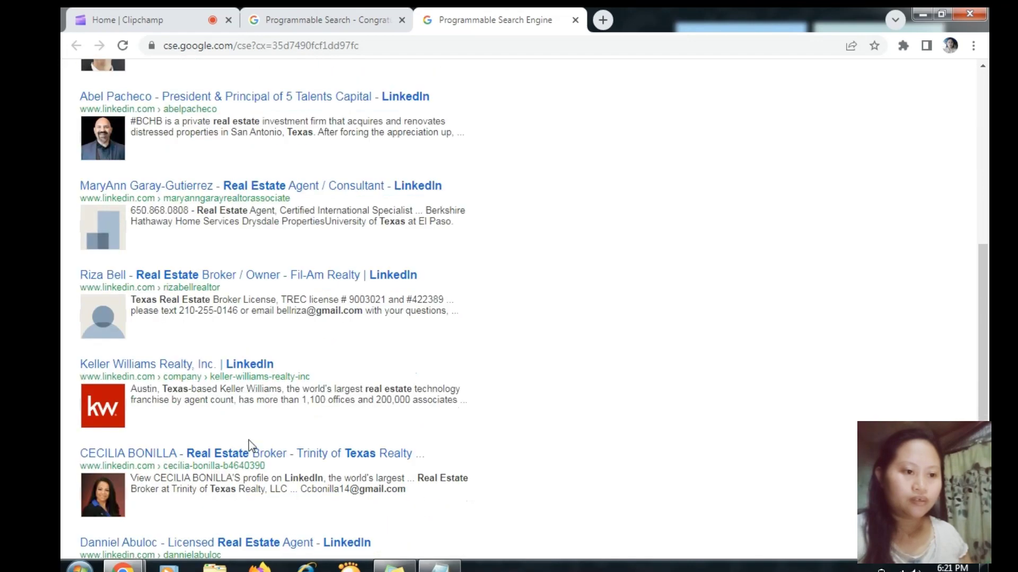
{"action": "scroll", "coordinate": [229, 452], "scroll_direction": "down", "scroll_amount": 4}
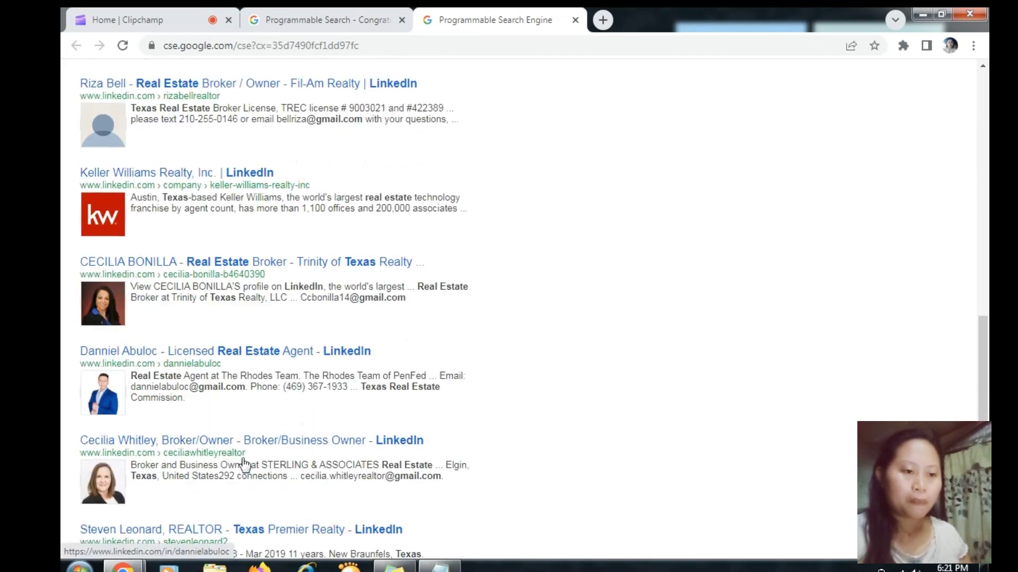
{"action": "scroll", "coordinate": [523, 358], "scroll_direction": "up", "scroll_amount": 12}
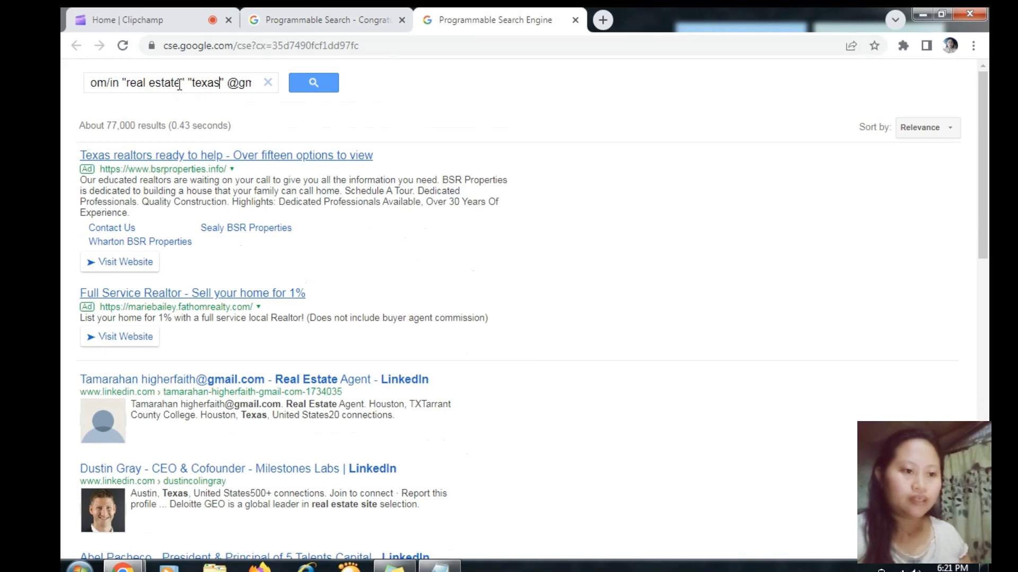
Restore the terms to "dental services" "los angeles", rerun the search, and open a new tab.
{"action": "left_click_drag", "start_coordinate": [183, 83], "coordinate": [177, 83]}
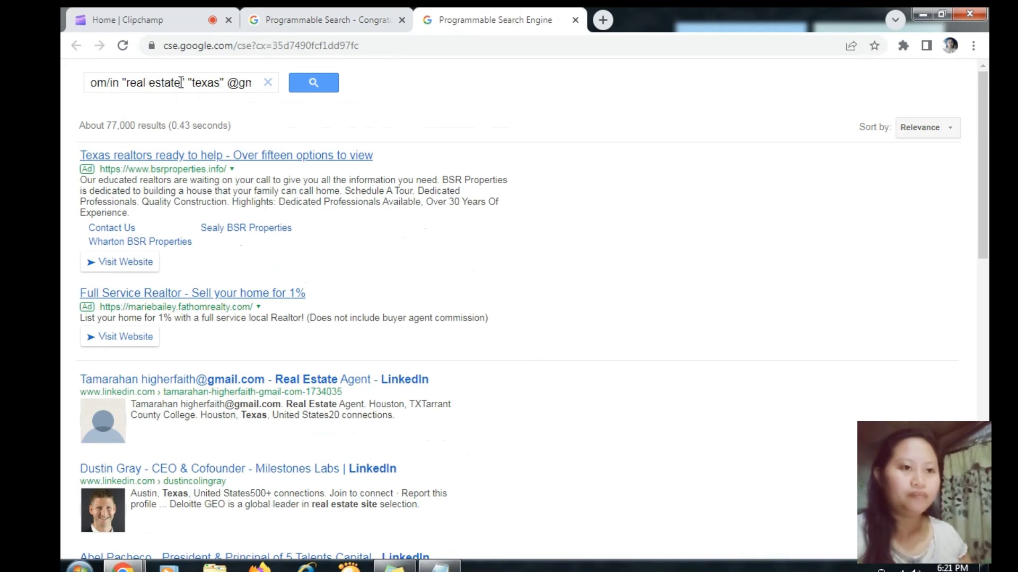
{"action": "key", "text": "BackSpace"}
{"action": "key", "text": "BackSpace"}
{"action": "key", "text": "BackSpace"}
{"action": "key", "text": "BackSpace"}
{"action": "key", "text": "BackSpace"}
{"action": "key", "text": "BackSpace"}
{"action": "key", "text": "BackSpace"}
{"action": "key", "text": "BackSpace"}
{"action": "key", "text": "BackSpace"}
{"action": "key", "text": "BackSpace"}
{"action": "key", "text": "BackSpace"}
{"action": "type", "text": "denta"}
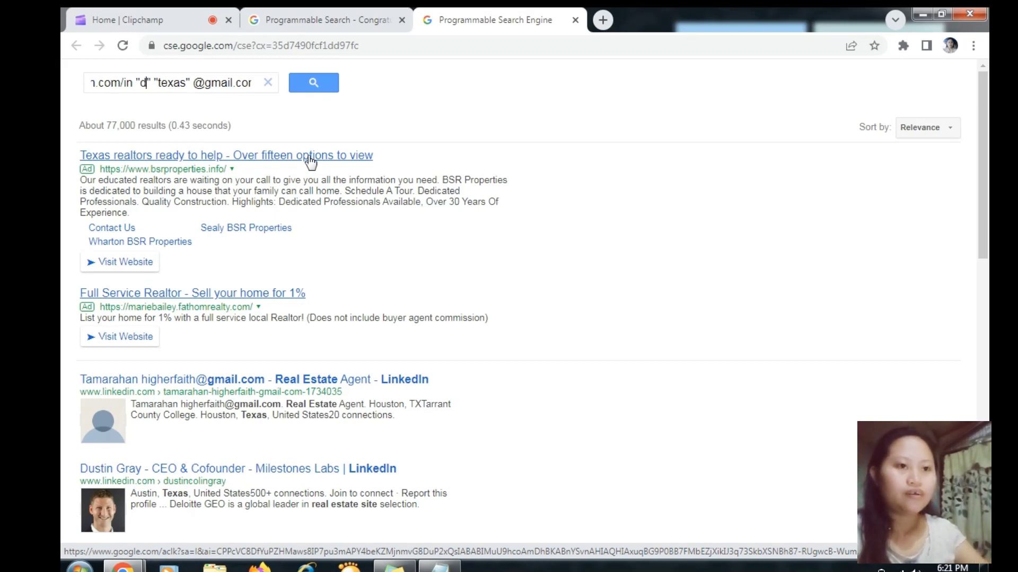
{"action": "type", "text": "l ser"}
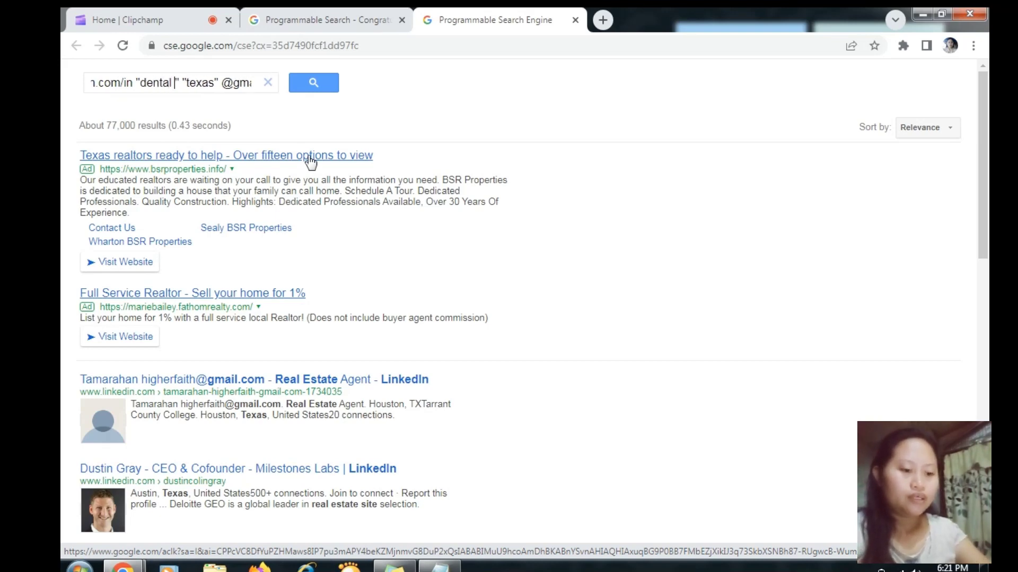
{"action": "type", "text": "vices"}
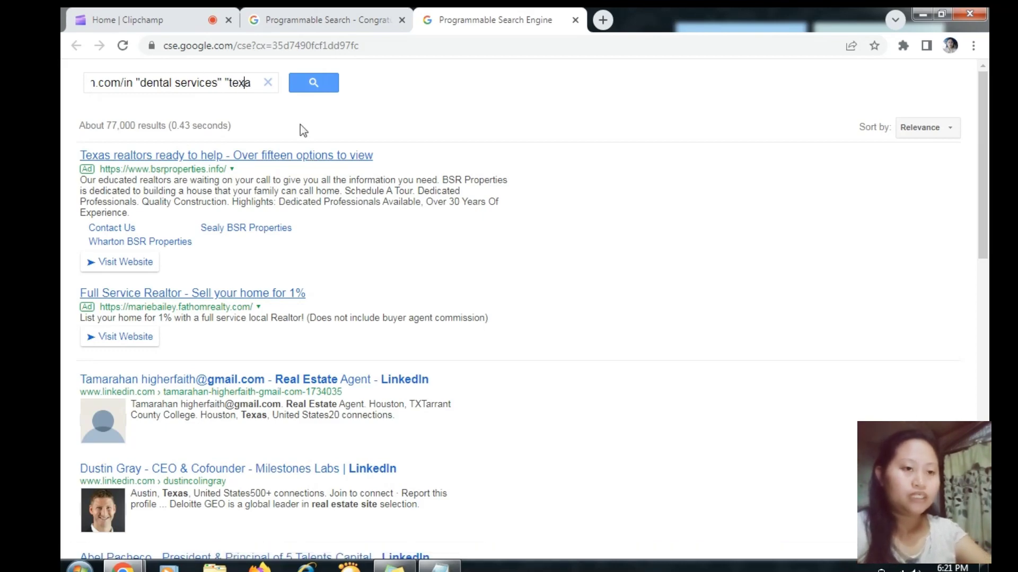
{"action": "key", "text": "Right"}
{"action": "key", "text": "Right"}
{"action": "key", "text": "Right"}
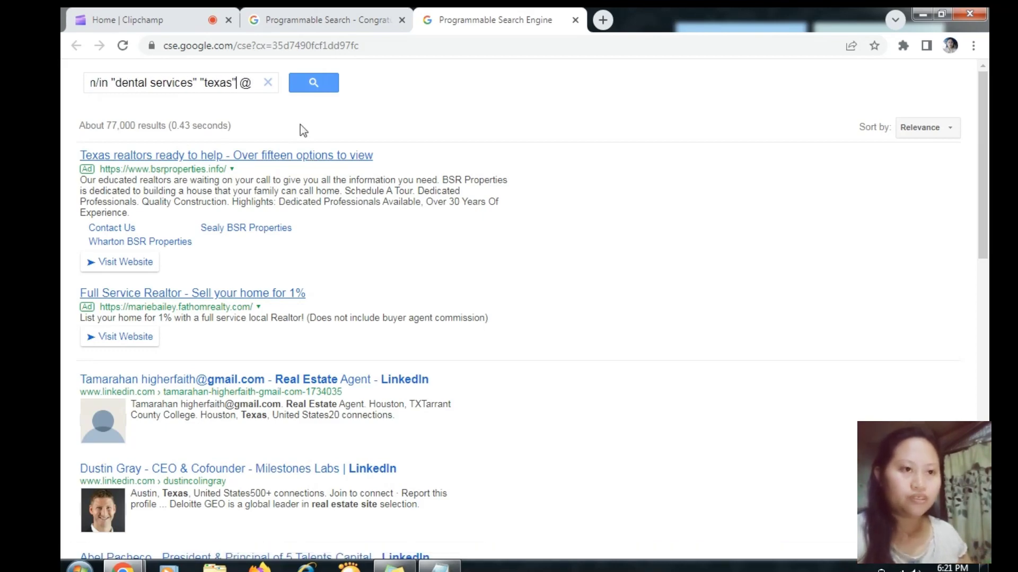
{"action": "key", "text": "BackSpace"}
{"action": "key", "text": "BackSpace"}
{"action": "key", "text": "BackSpace"}
{"action": "key", "text": "BackSpace"}
{"action": "key", "text": "BackSpace"}
{"action": "type", "text": "los angeles"}
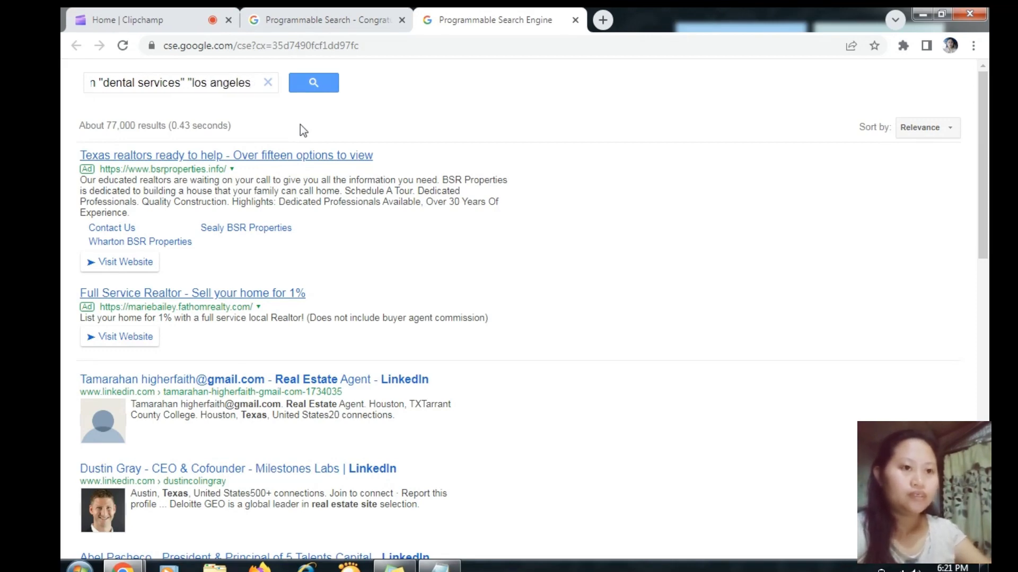
{"action": "key", "text": "Return"}
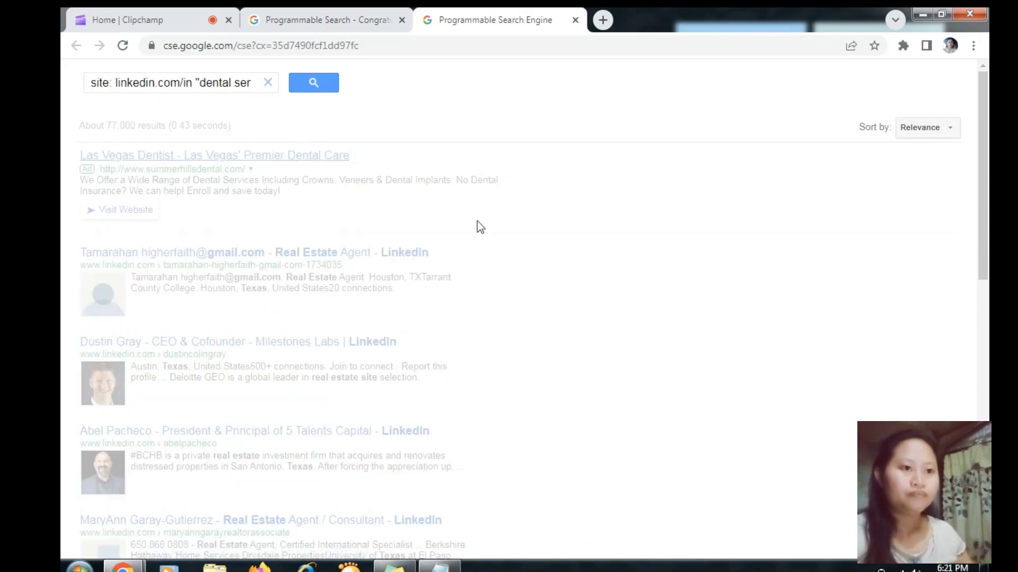
{"action": "scroll", "coordinate": [552, 281], "scroll_direction": "down", "scroll_amount": 15}
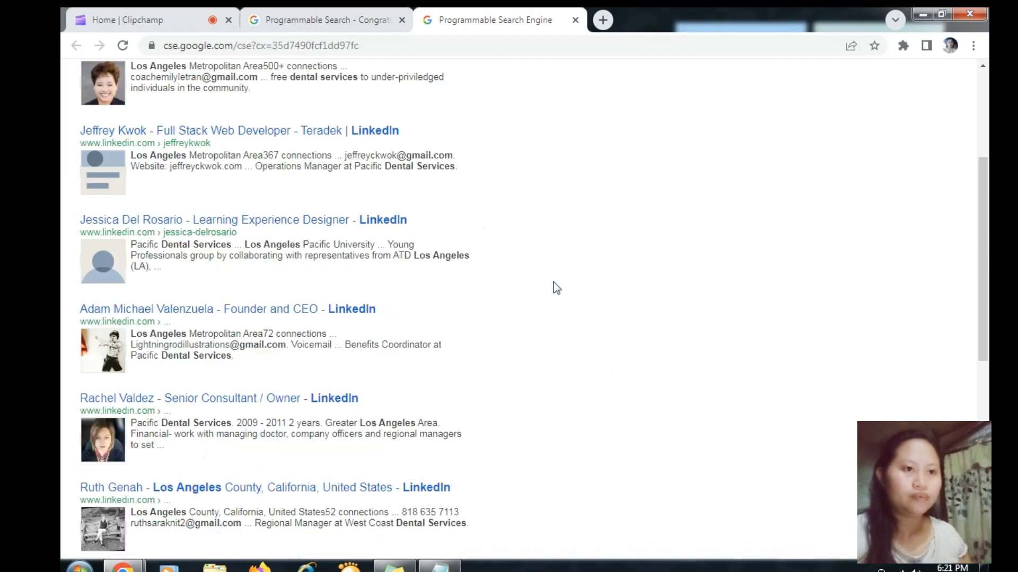
{"action": "scroll", "coordinate": [553, 287], "scroll_direction": "down", "scroll_amount": 3}
{"action": "scroll", "coordinate": [557, 287], "scroll_direction": "up", "scroll_amount": 15}
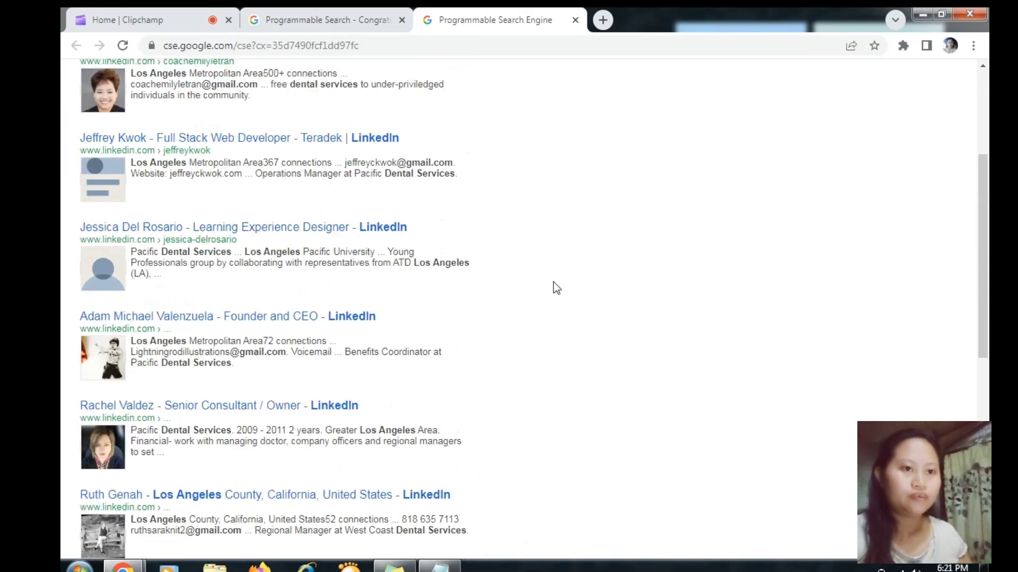
{"action": "left_click", "coordinate": [603, 20]}
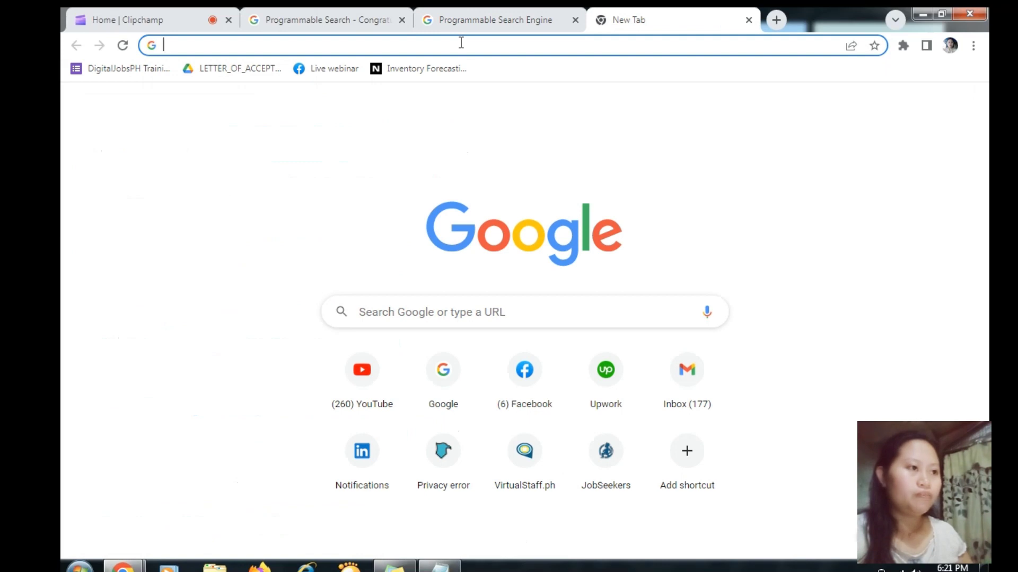
{"action": "type", "text": "htt"}
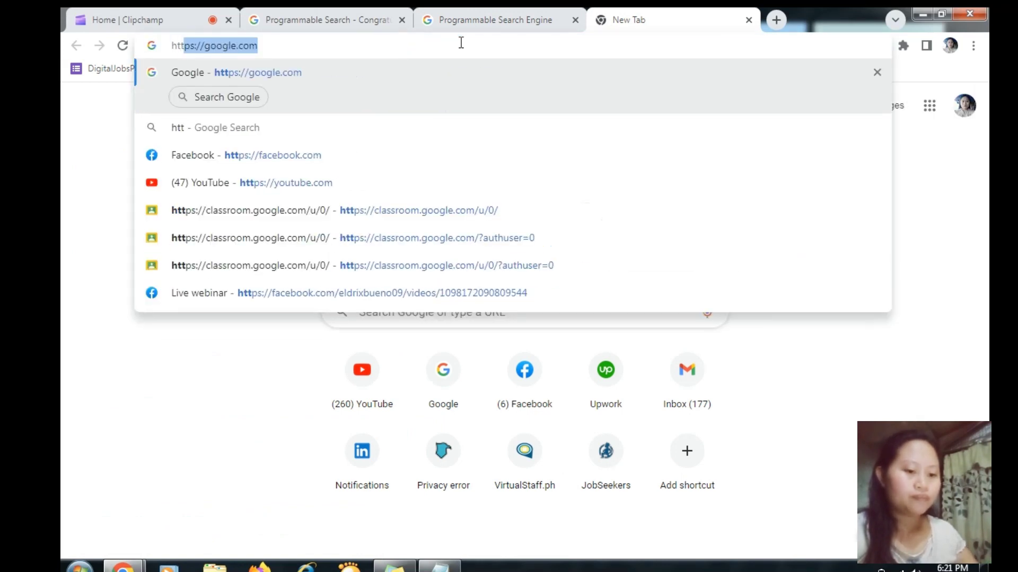
{"action": "type", "text": "p:"}
{"action": "type", "text": "//"}
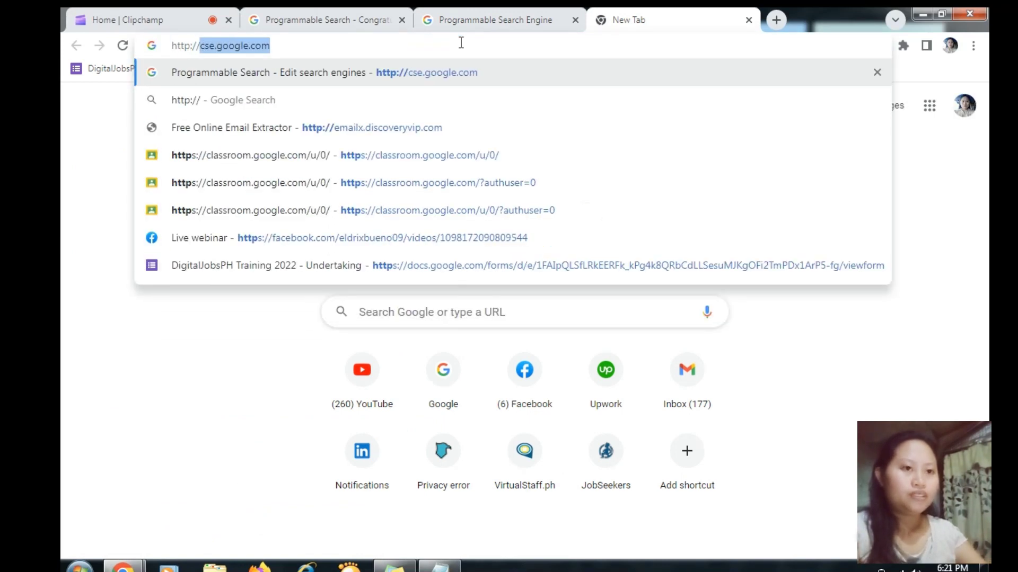
{"action": "type", "text": "em"}
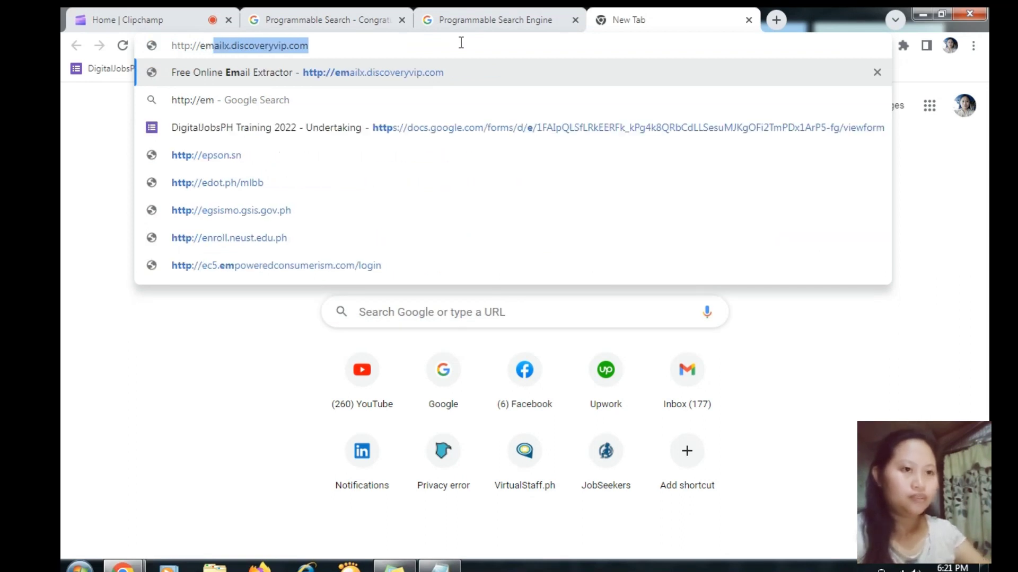
{"action": "type", "text": "ailx.dis"}
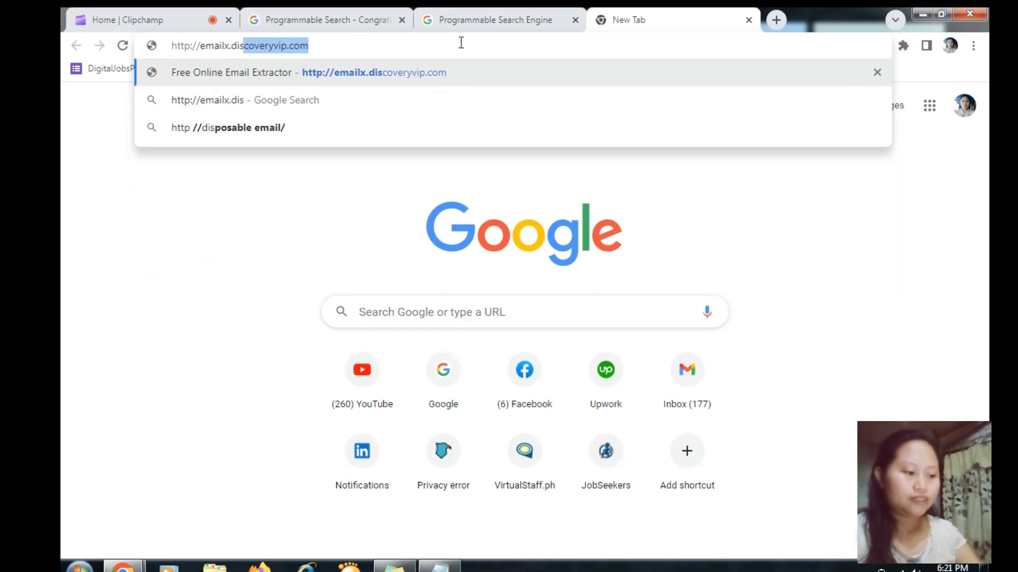
{"action": "type", "text": "coveryvi"}
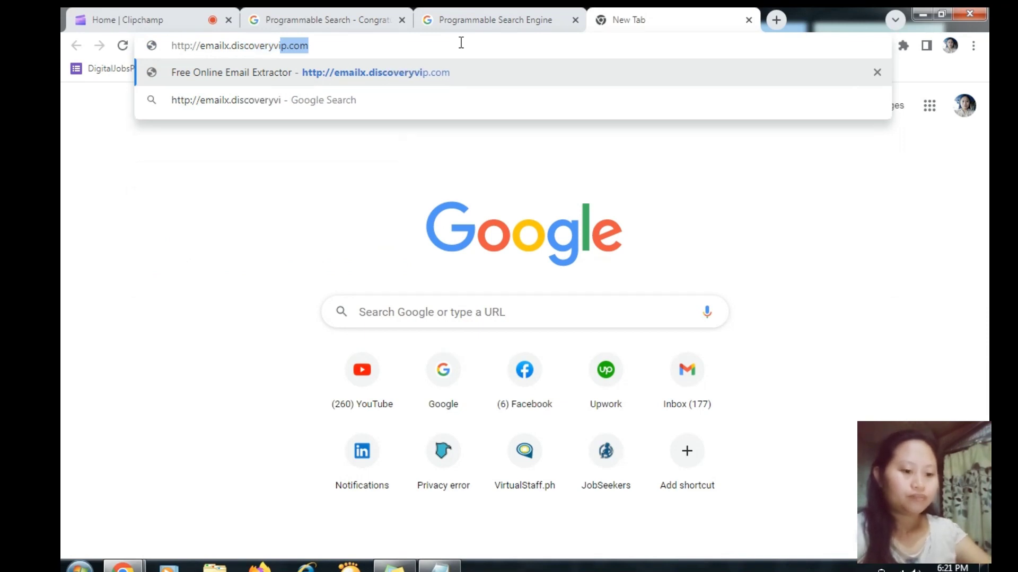
{"action": "type", "text": "p.com/"}
{"action": "key", "text": "Return"}
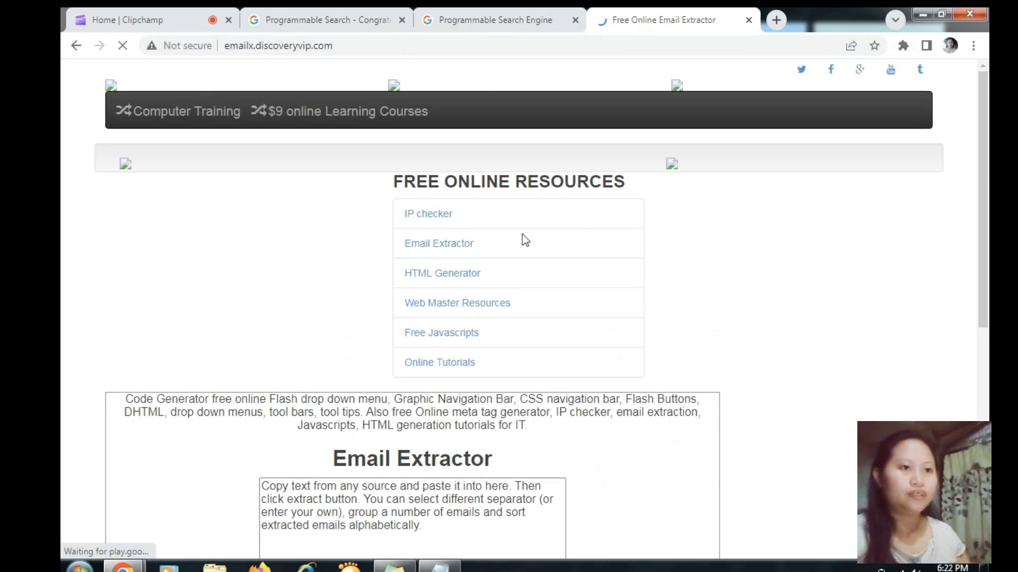
{"action": "scroll", "coordinate": [805, 325], "scroll_direction": "down", "scroll_amount": 4}
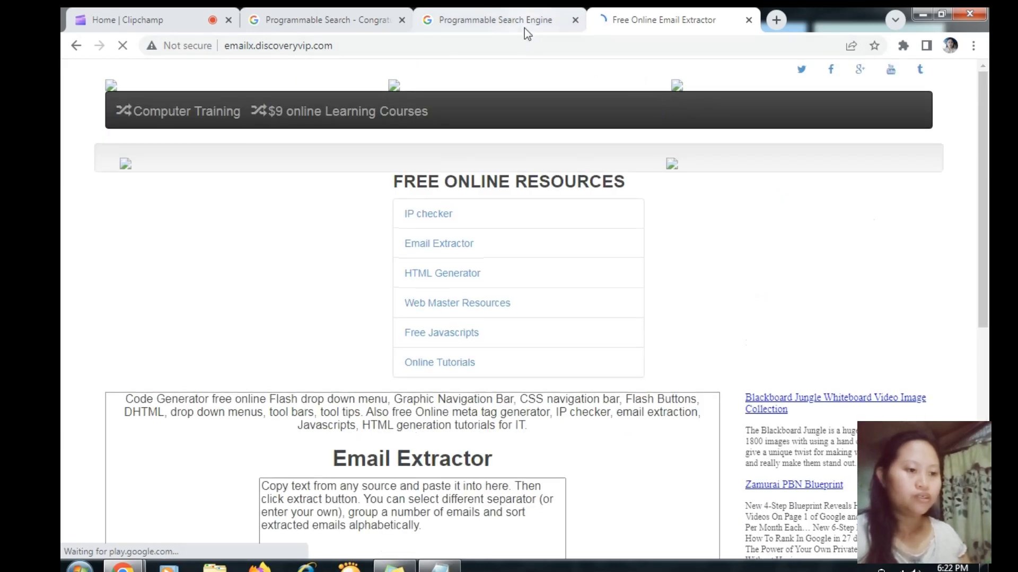
{"action": "left_click", "coordinate": [524, 27]}
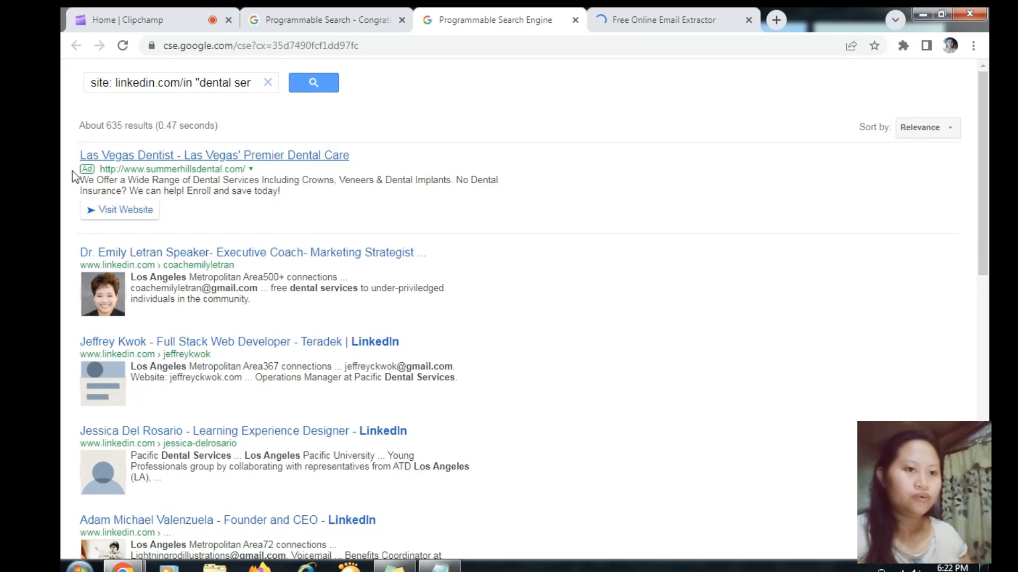
Copy the dental ad's description text into the Email Extractor box.
{"action": "left_click_drag", "start_coordinate": [82, 180], "coordinate": [155, 212]}
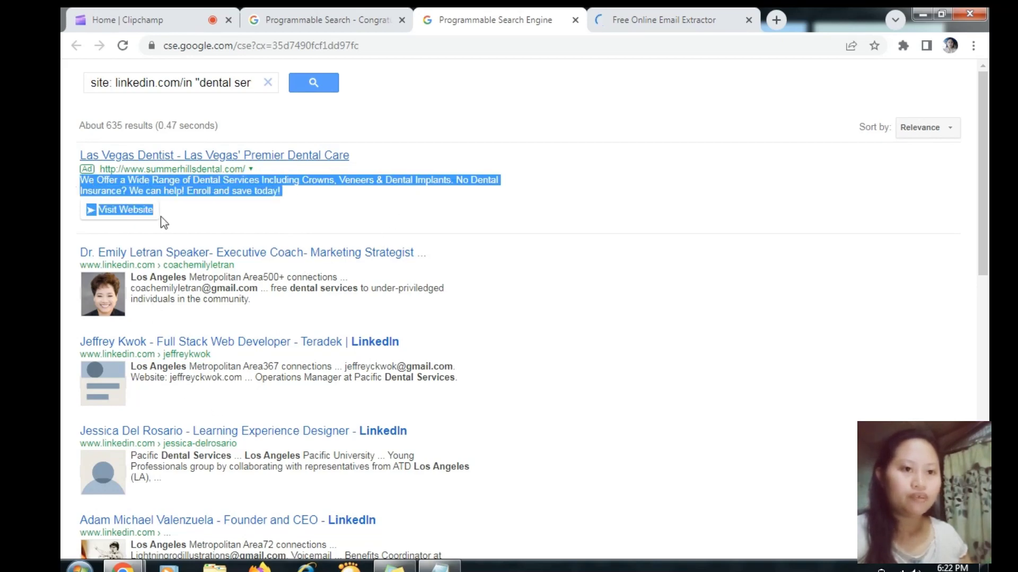
{"action": "left_click", "coordinate": [636, 19]}
{"action": "scroll", "coordinate": [289, 291], "scroll_direction": "down", "scroll_amount": 3}
{"action": "left_click", "coordinate": [283, 350]}
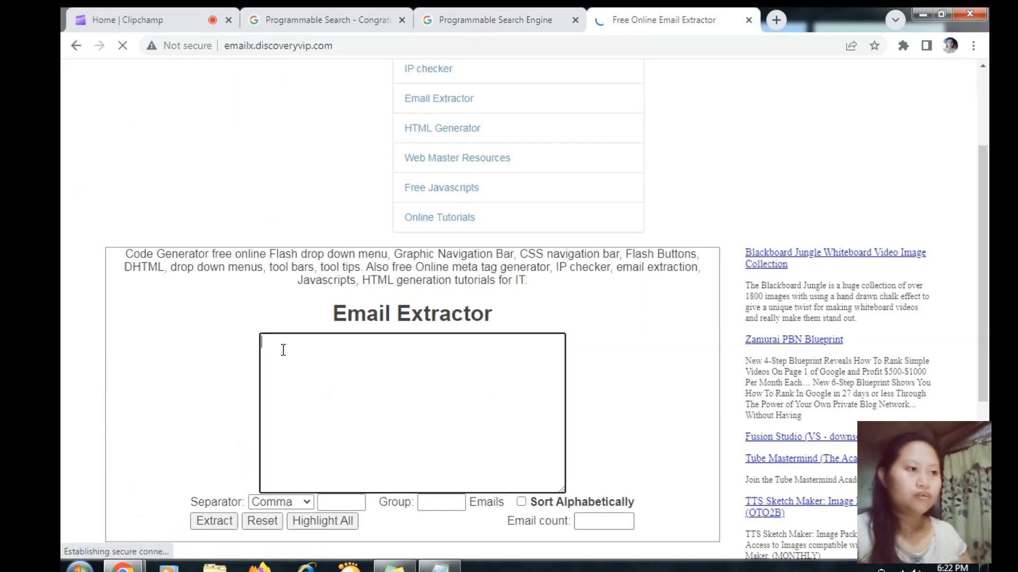
{"action": "type", "text": "We Offer a Wide Range of Dental Services Including Crowns, Veneers & Dental Implants. No Dental Insurance? We can help! Enroll and save today! ➤ Visit Website"}
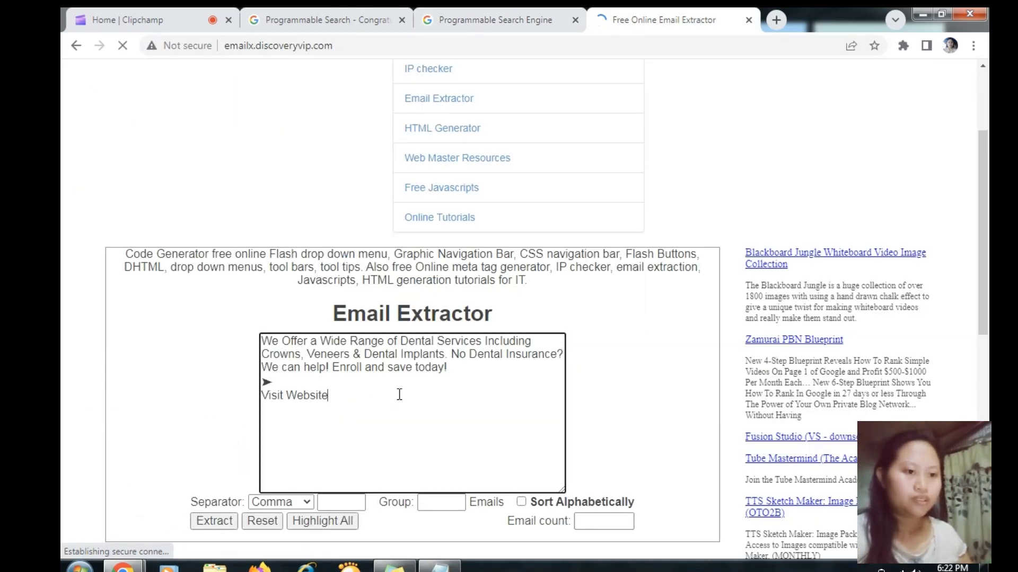
Select and copy all the LinkedIn result text, then go back to the extractor page.
{"action": "key", "text": "ctrl+shift+Tab"}
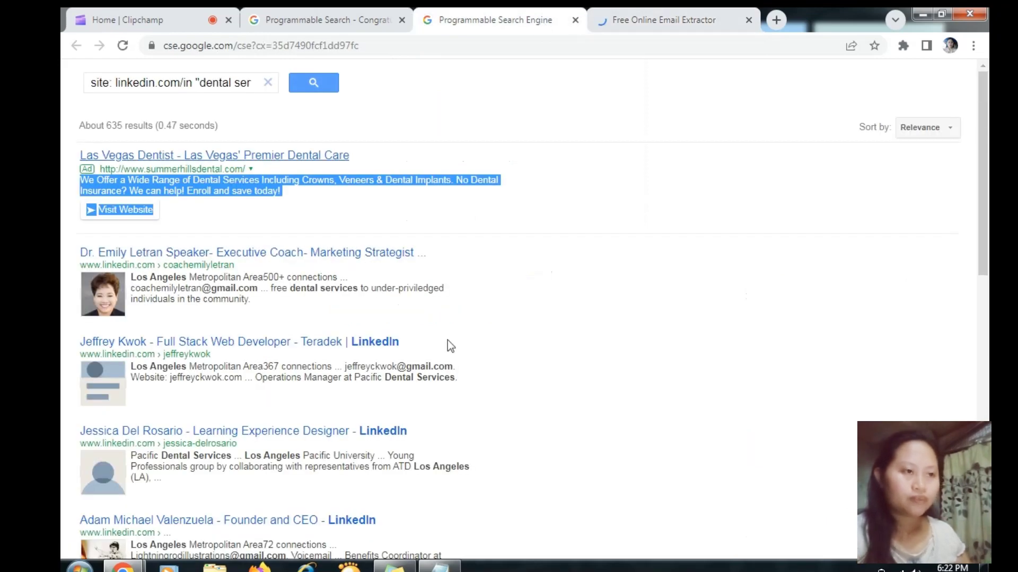
{"action": "scroll", "coordinate": [562, 377], "scroll_direction": "down", "scroll_amount": 3}
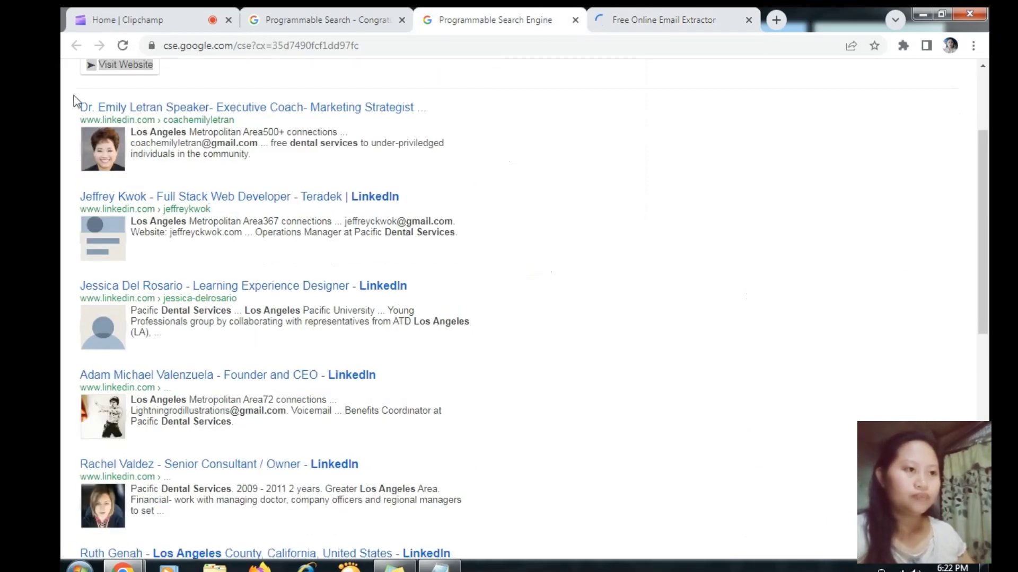
{"action": "scroll", "coordinate": [615, 310], "scroll_direction": "up", "scroll_amount": 3}
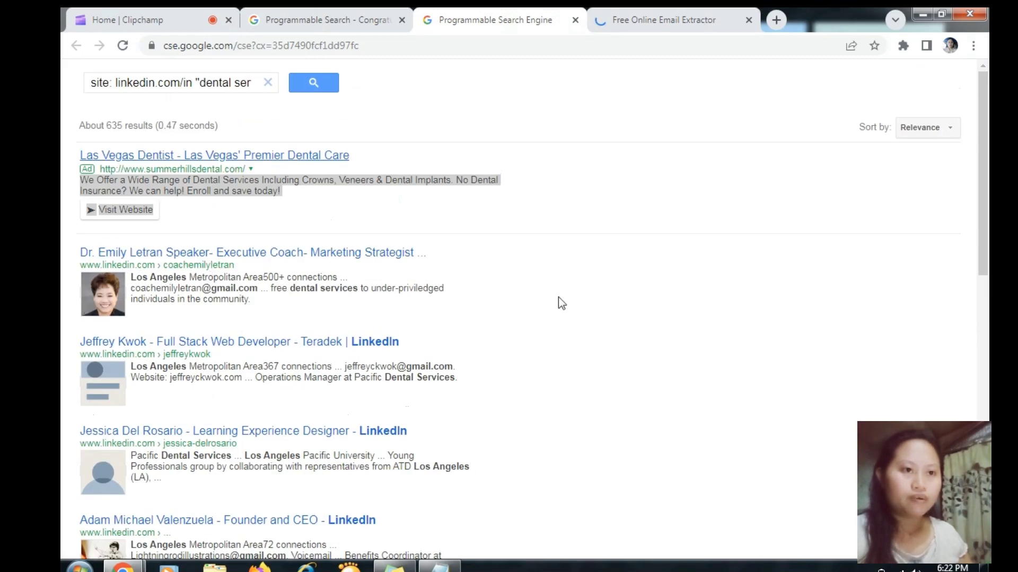
{"action": "left_click", "coordinate": [199, 180]}
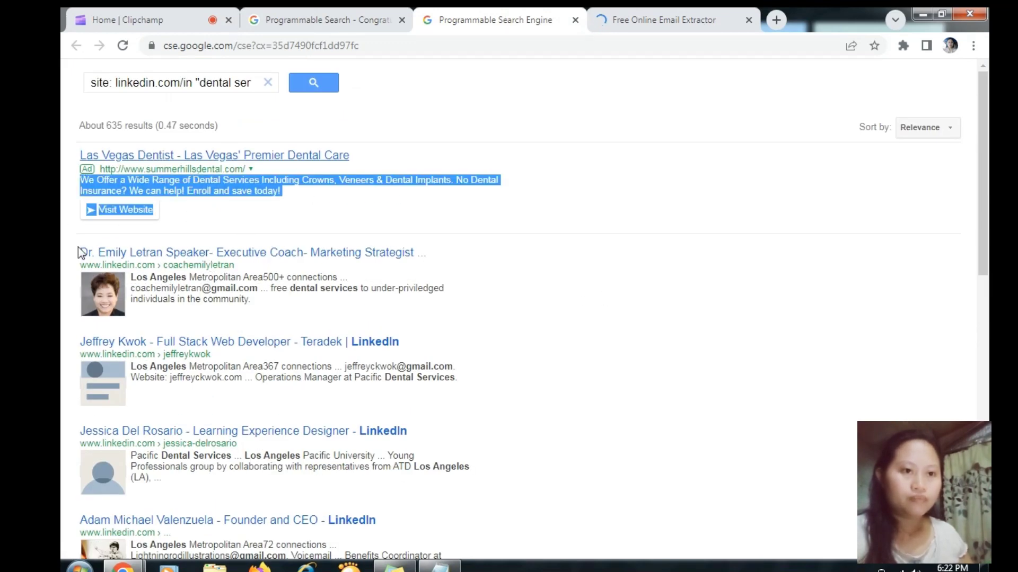
{"action": "left_click_drag", "start_coordinate": [72, 246], "coordinate": [289, 432]}
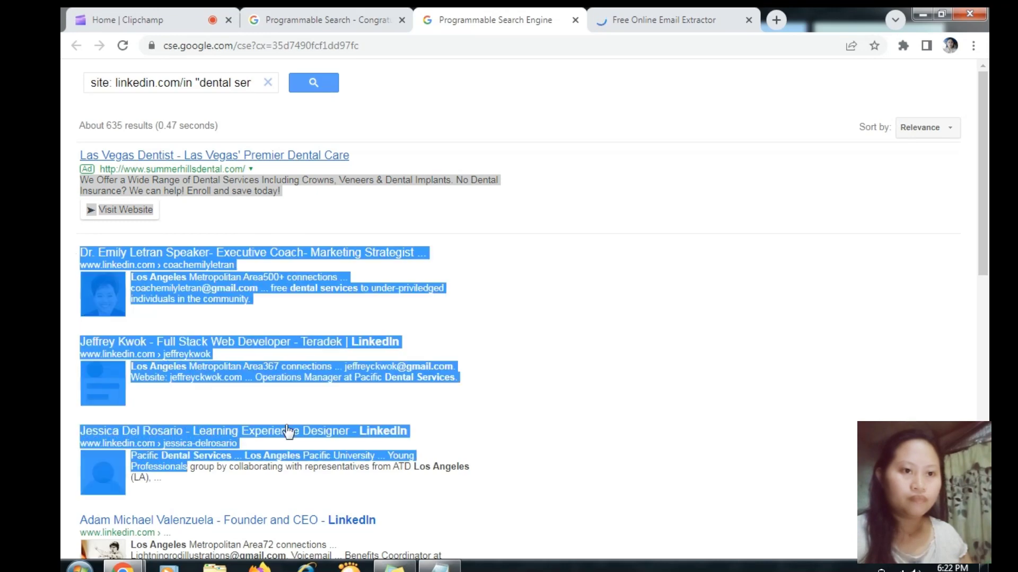
{"action": "left_click", "coordinate": [421, 348]}
{"action": "left_click", "coordinate": [241, 199]}
{"action": "left_click_drag", "start_coordinate": [66, 231], "coordinate": [103, 329]}
{"action": "left_click", "coordinate": [512, 418]}
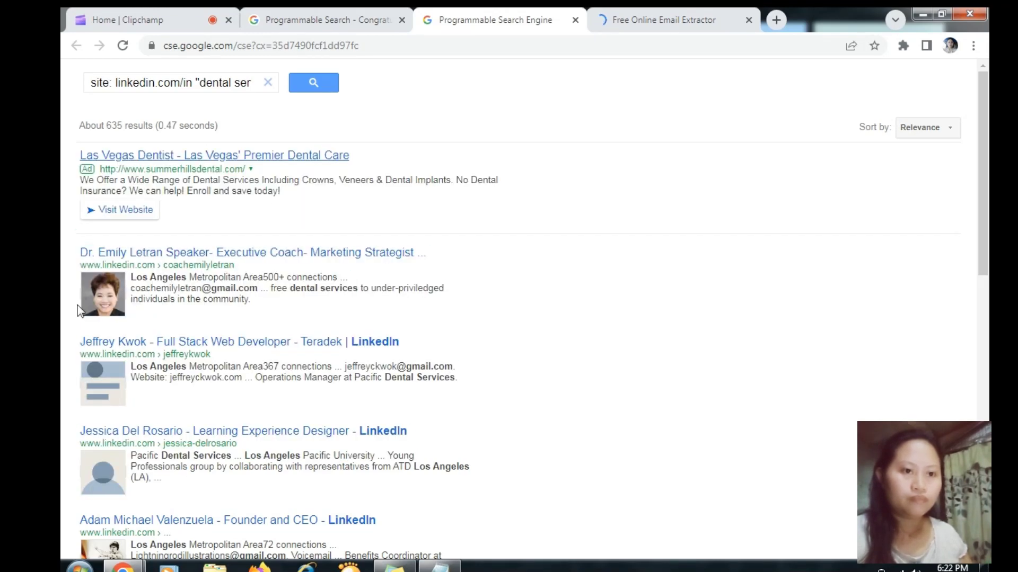
{"action": "left_click_drag", "start_coordinate": [64, 244], "coordinate": [480, 446]}
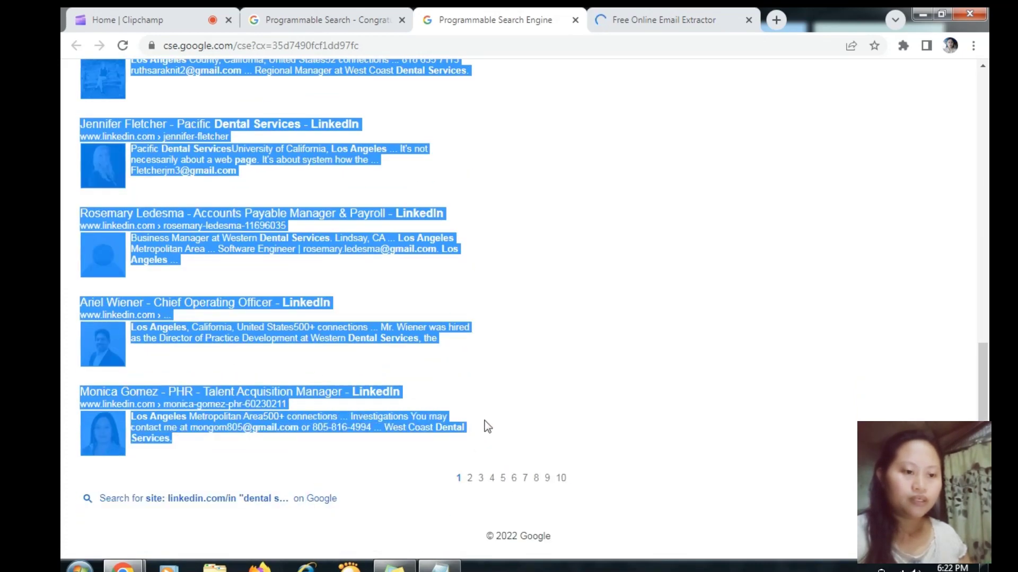
{"action": "left_click", "coordinate": [659, 20]}
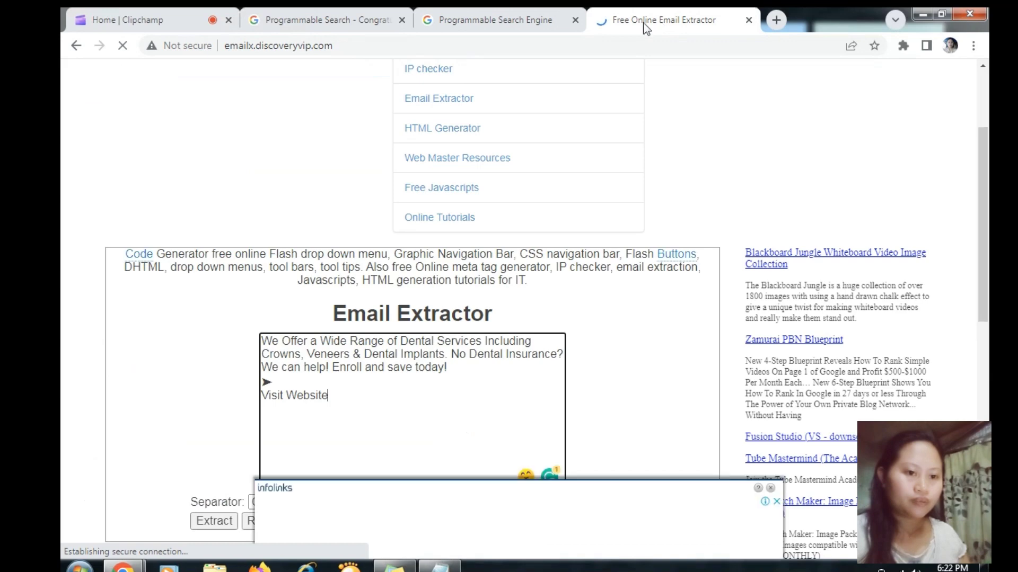
Close the covering ad and paste the copied search results after the ad text.
{"action": "left_click", "coordinate": [771, 490]}
{"action": "scroll", "coordinate": [367, 303], "scroll_direction": "down", "scroll_amount": 3}
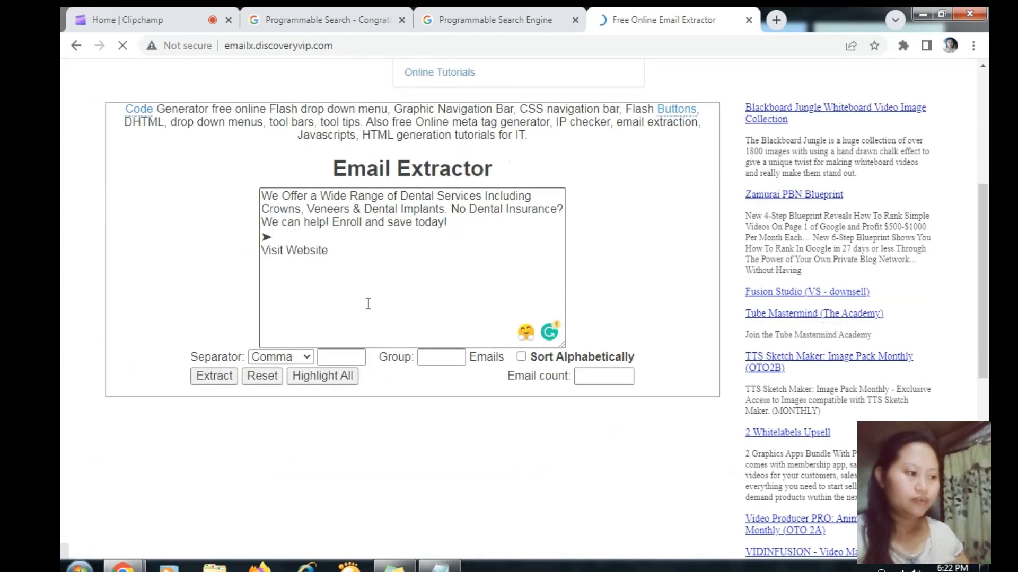
{"action": "left_click", "coordinate": [384, 268]}
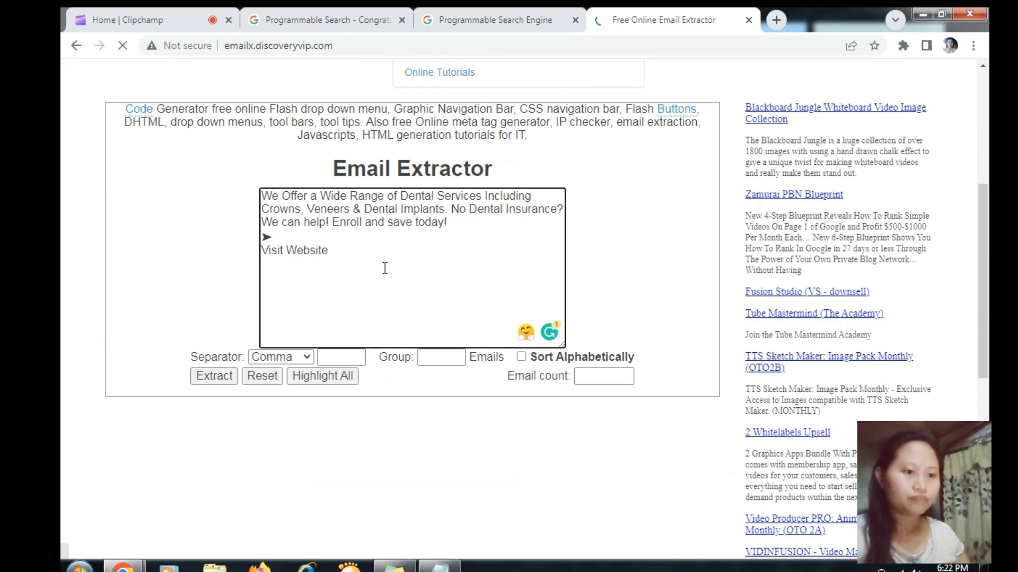
{"action": "key", "text": "ctrl+v"}
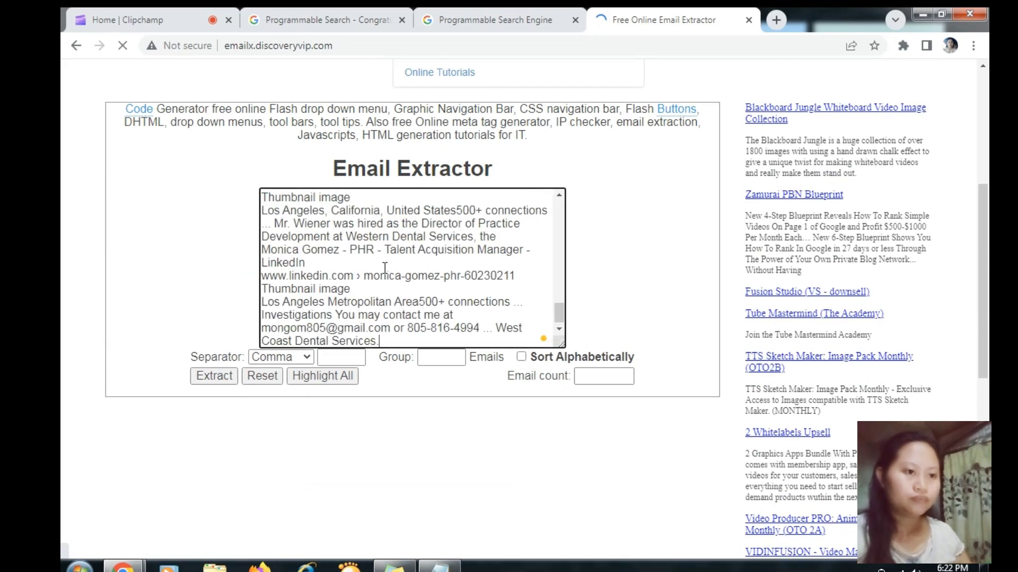
Extract emails with New Line as separator and copy the seven gmail addresses.
{"action": "left_click", "coordinate": [305, 360]}
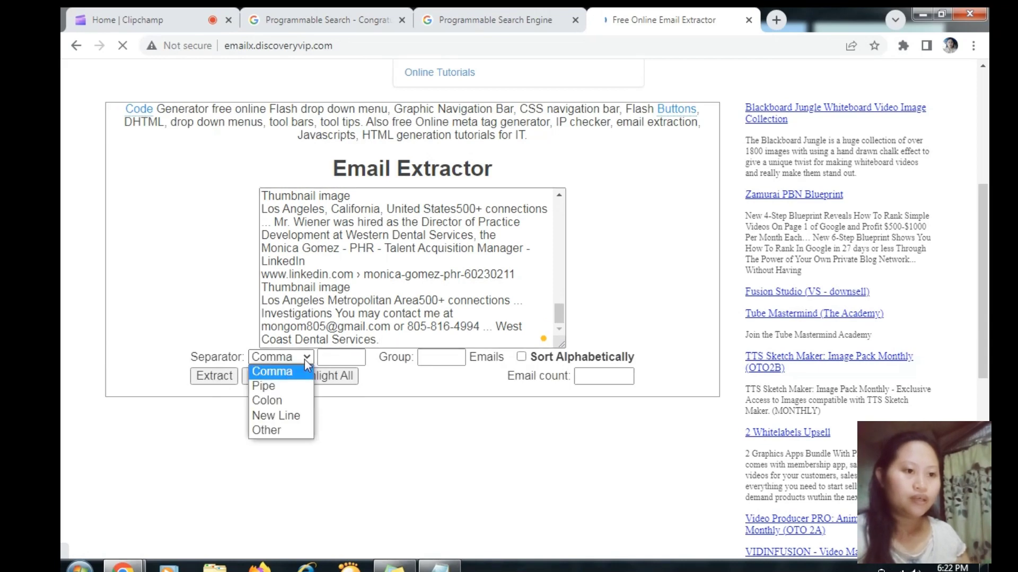
{"action": "left_click", "coordinate": [295, 418]}
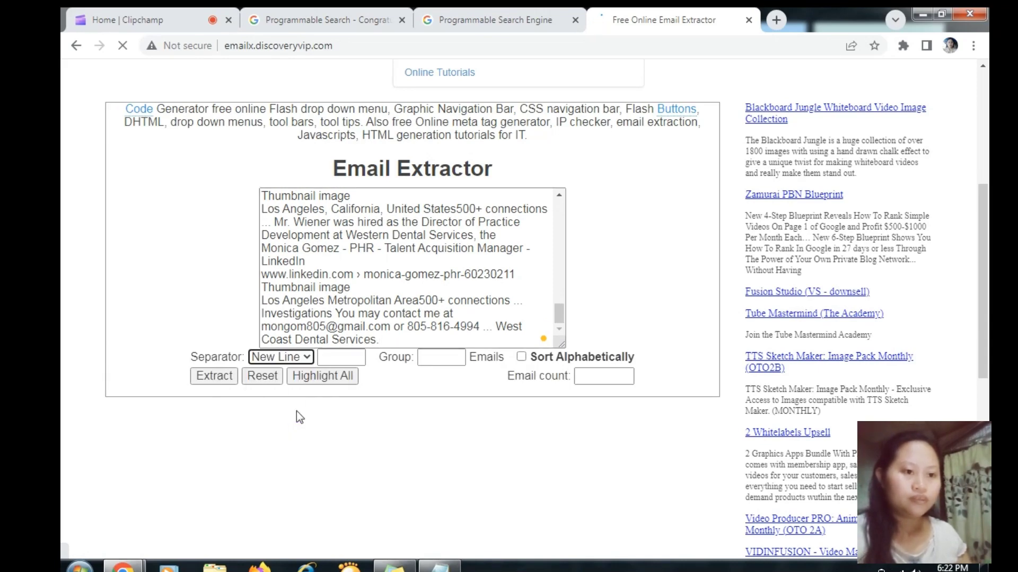
{"action": "left_click", "coordinate": [214, 376]}
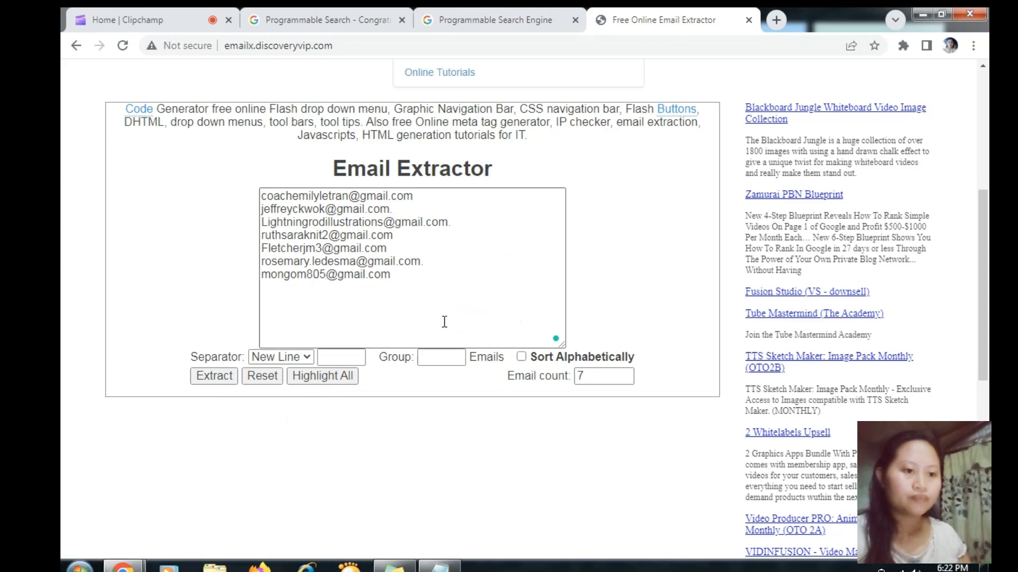
{"action": "scroll", "coordinate": [483, 296], "scroll_direction": "up", "scroll_amount": 5}
{"action": "scroll", "coordinate": [602, 329], "scroll_direction": "down", "scroll_amount": 5}
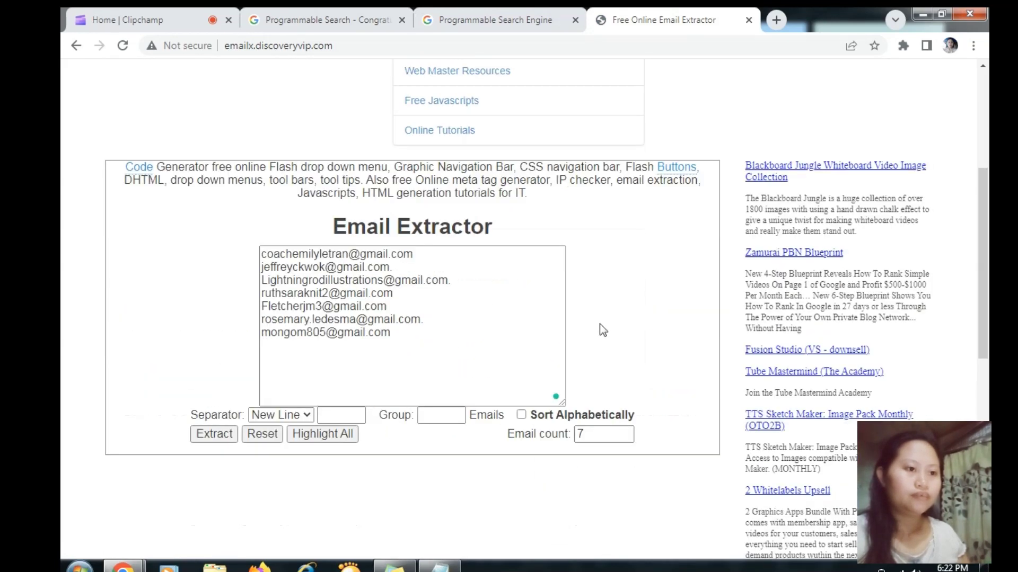
{"action": "left_click_drag", "start_coordinate": [397, 286], "coordinate": [261, 195]}
{"action": "key", "text": "ctrl+c"}
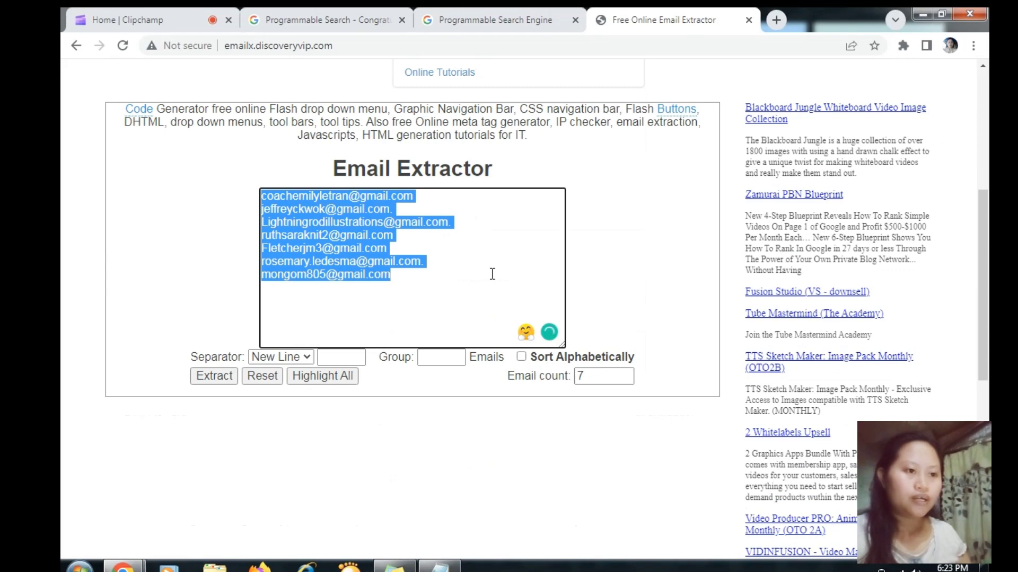
{"action": "scroll", "coordinate": [492, 273], "scroll_direction": "up", "scroll_amount": 1}
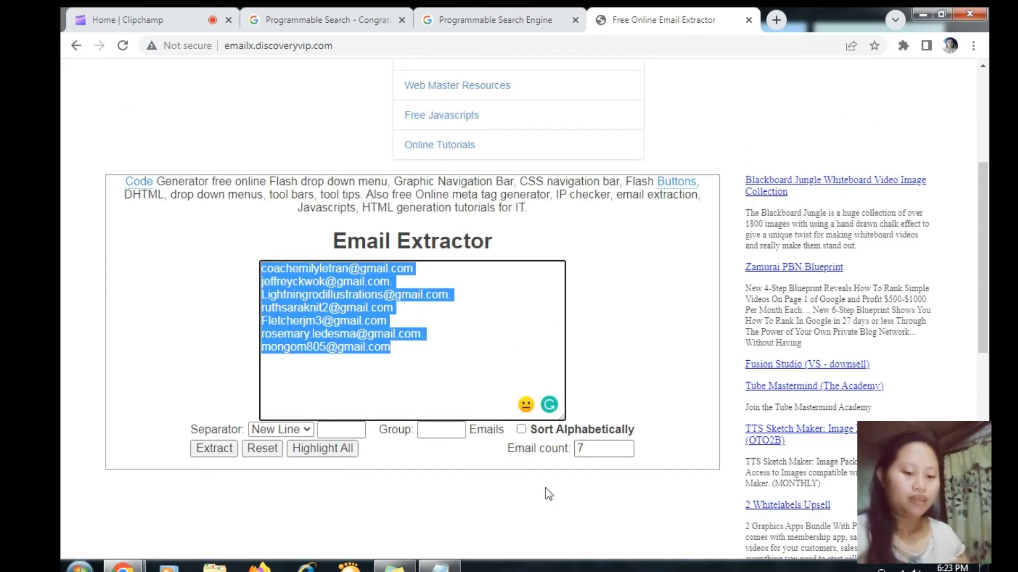
{"action": "left_click", "coordinate": [450, 565]}
Paste the seven gmail addresses on new lines below the query in Notepad.
{"action": "left_click", "coordinate": [488, 227]}
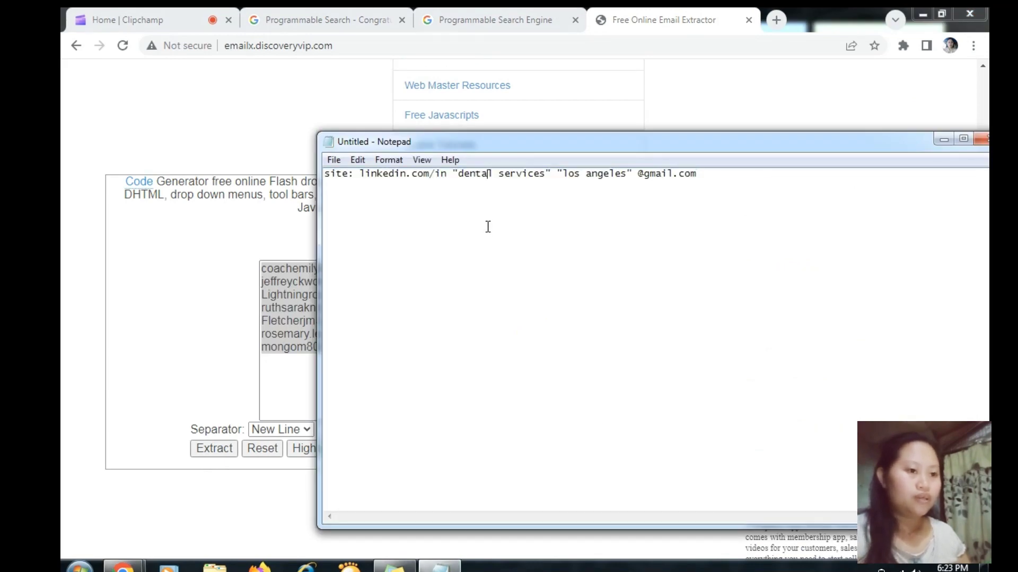
{"action": "left_click", "coordinate": [824, 187]}
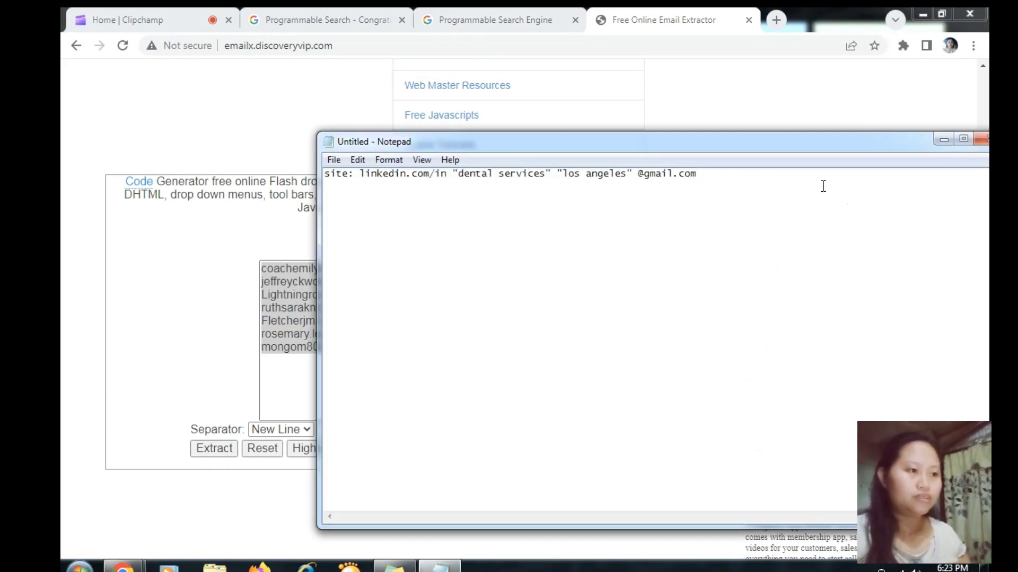
{"action": "key", "text": "Return"}
{"action": "key", "text": "Return"}
{"action": "key", "text": "ctrl+v"}
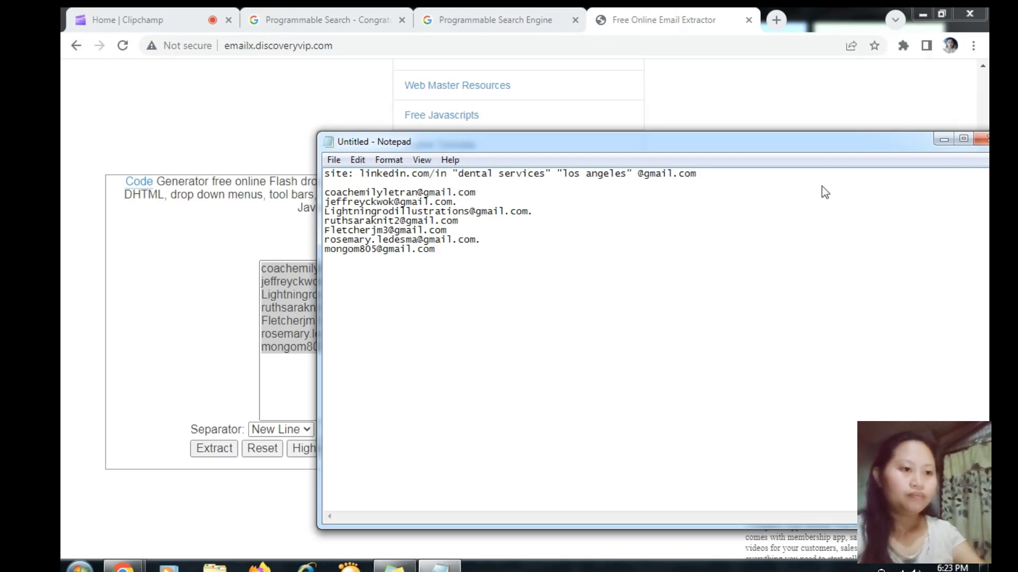
{"action": "left_click_drag", "start_coordinate": [704, 173], "coordinate": [320, 173]}
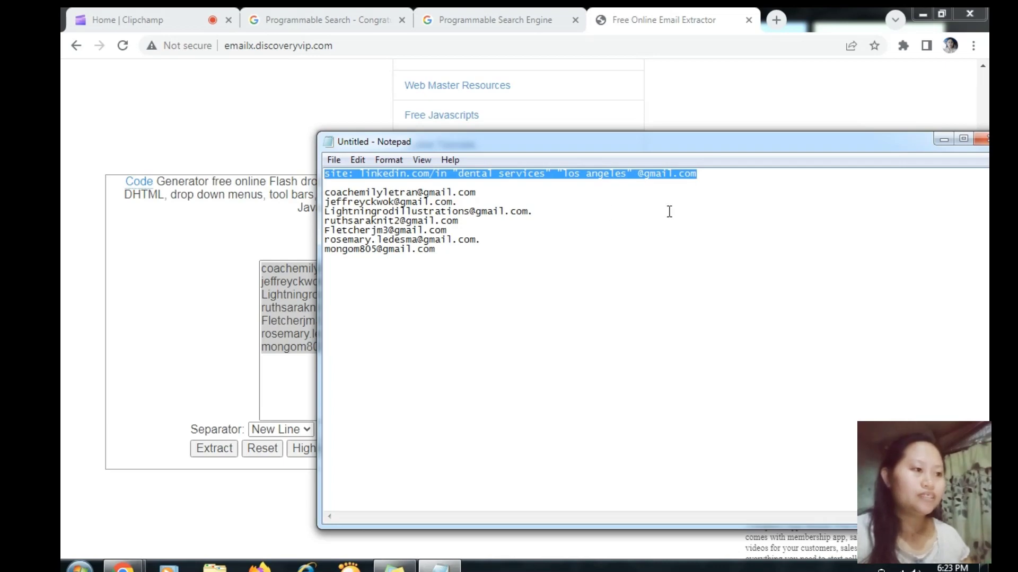
{"action": "left_click", "coordinate": [636, 249]}
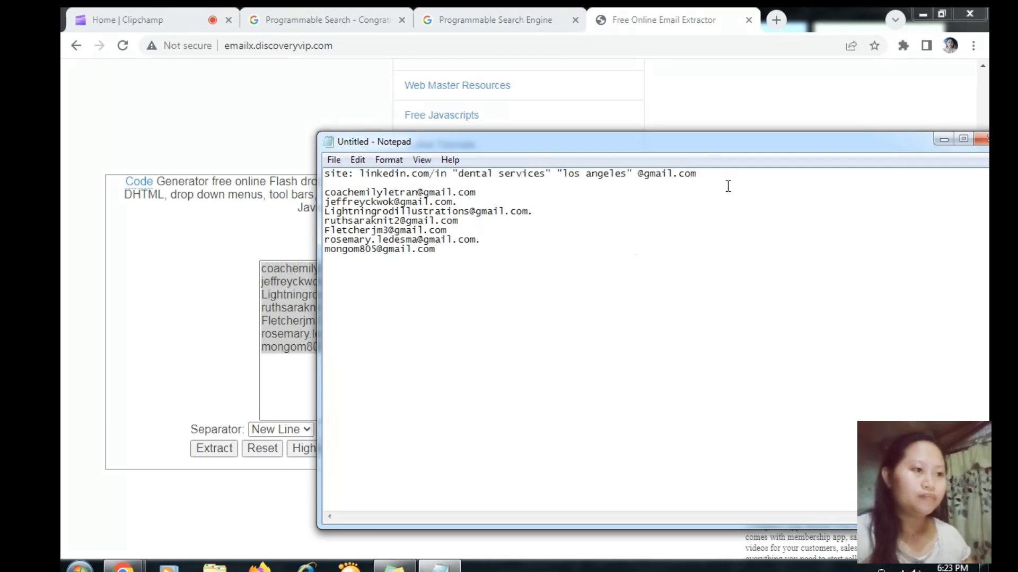
{"action": "left_click_drag", "start_coordinate": [729, 176], "coordinate": [320, 173]}
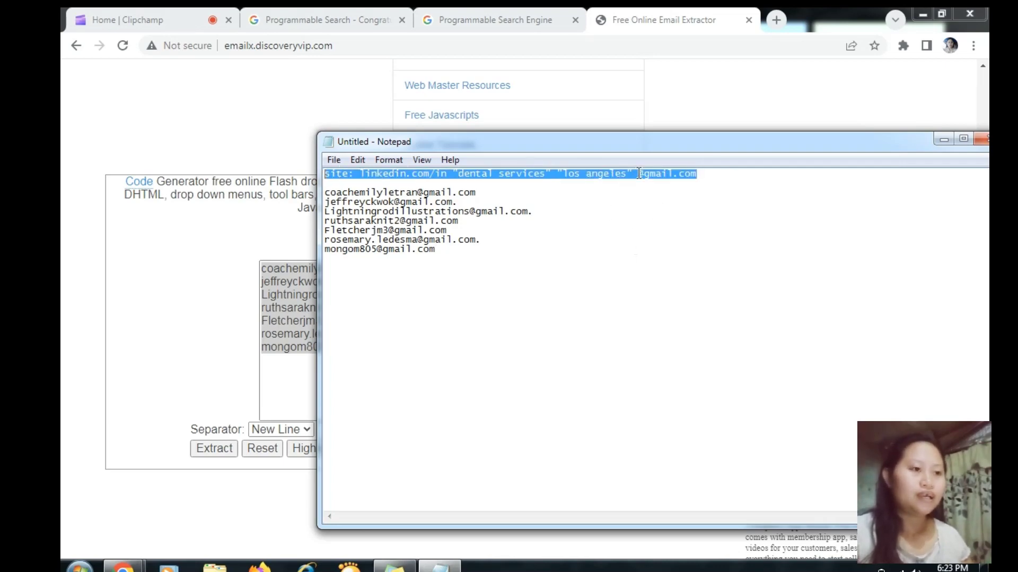
{"action": "left_click", "coordinate": [716, 229]}
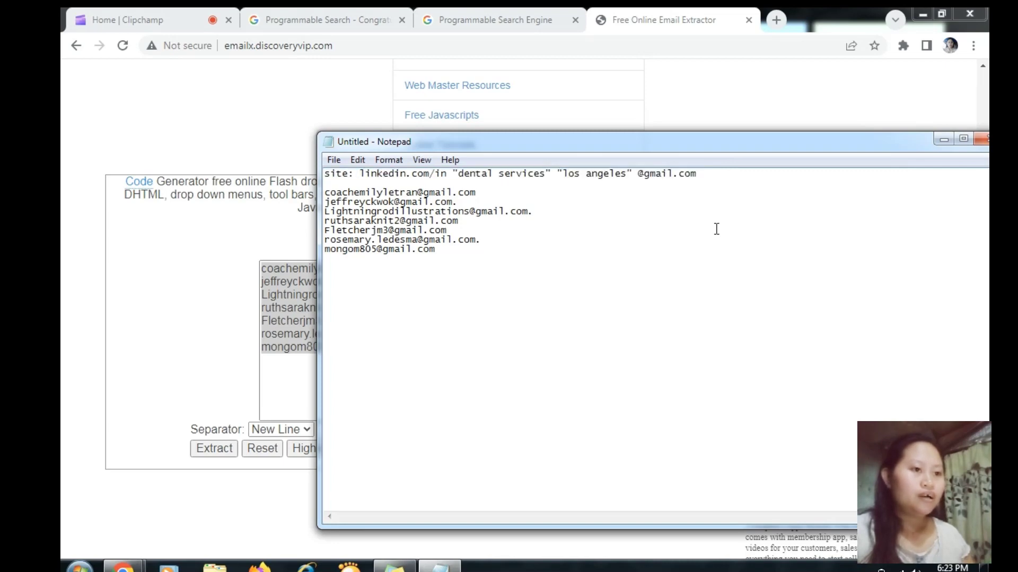